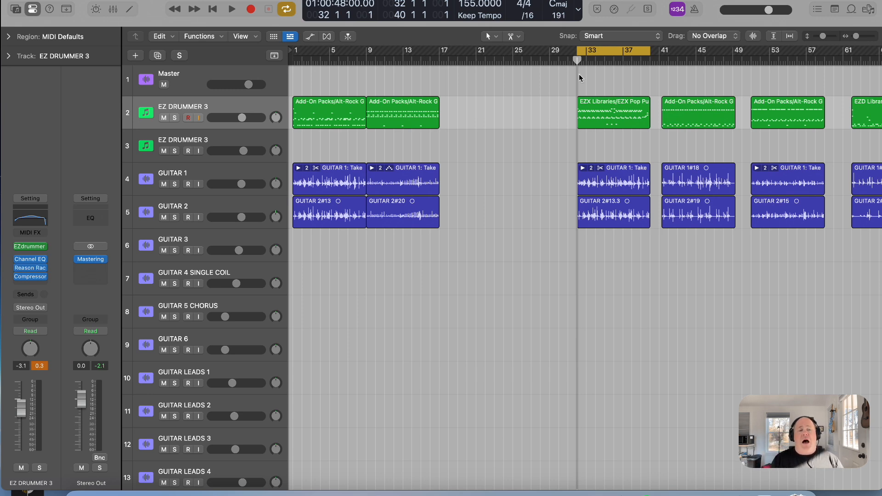
{"action": "scroll", "coordinate": [502, 131], "scroll_direction": "right", "scroll_amount": 1}
{"action": "scroll", "coordinate": [572, 131], "scroll_direction": "left", "scroll_amount": 1}
{"action": "scroll", "coordinate": [562, 164], "scroll_direction": "up", "scroll_amount": 1}
{"action": "scroll", "coordinate": [560, 163], "scroll_direction": "up", "scroll_amount": 1}
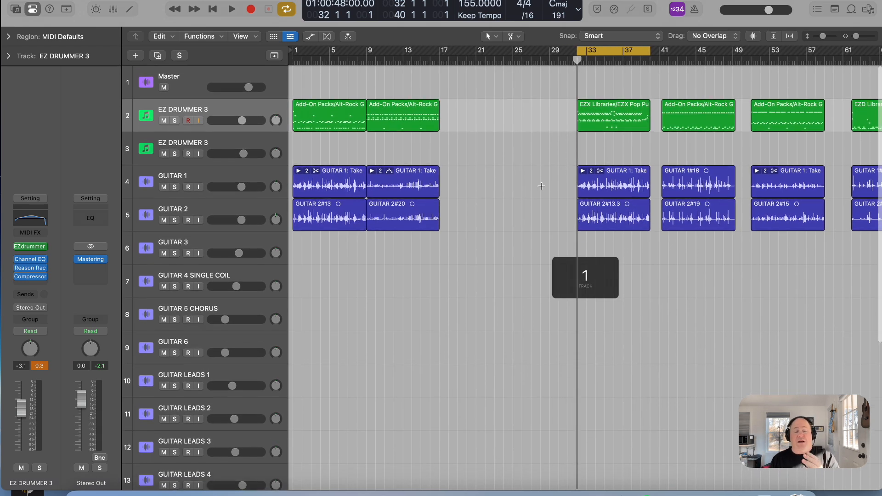
Step: Solo the EZ DRUMMER 3 track that holds the drum regions, play it from the project start, and stop playback
{"action": "left_click", "coordinate": [201, 111]}
{"action": "left_click", "coordinate": [175, 120]}
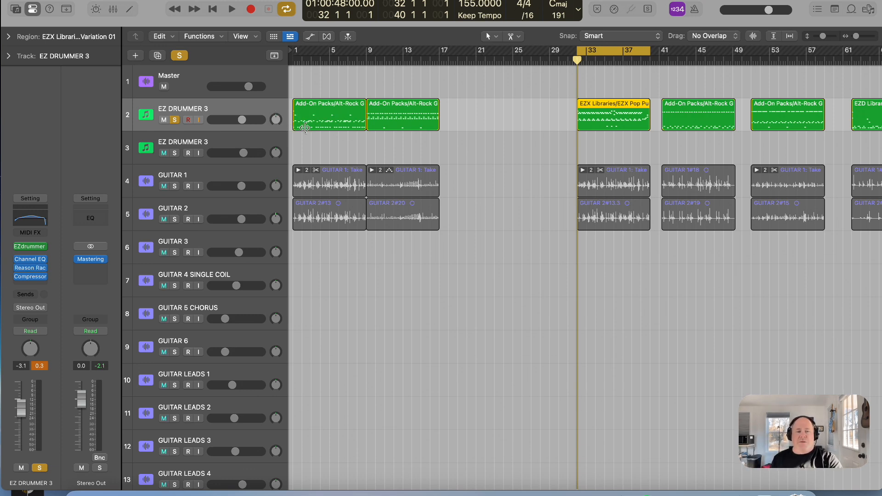
{"action": "key", "text": "Return"}
{"action": "key", "text": "space"}
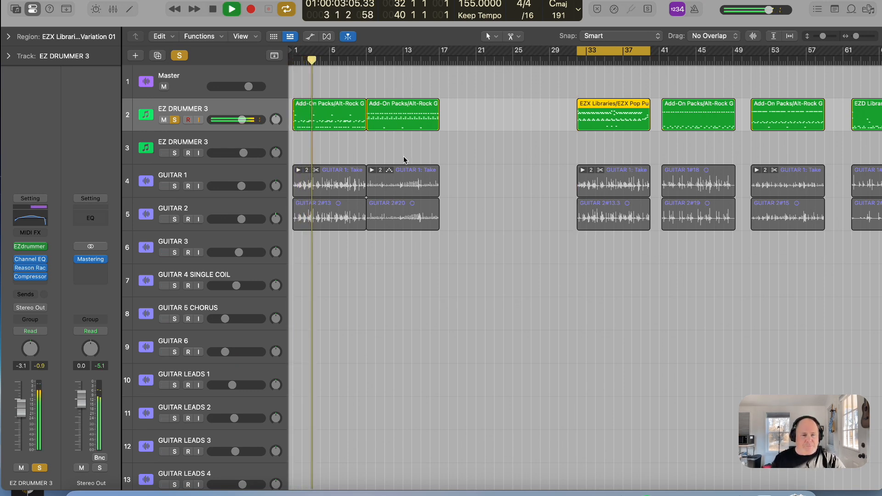
{"action": "scroll", "coordinate": [416, 142], "scroll_direction": "down", "scroll_amount": 1}
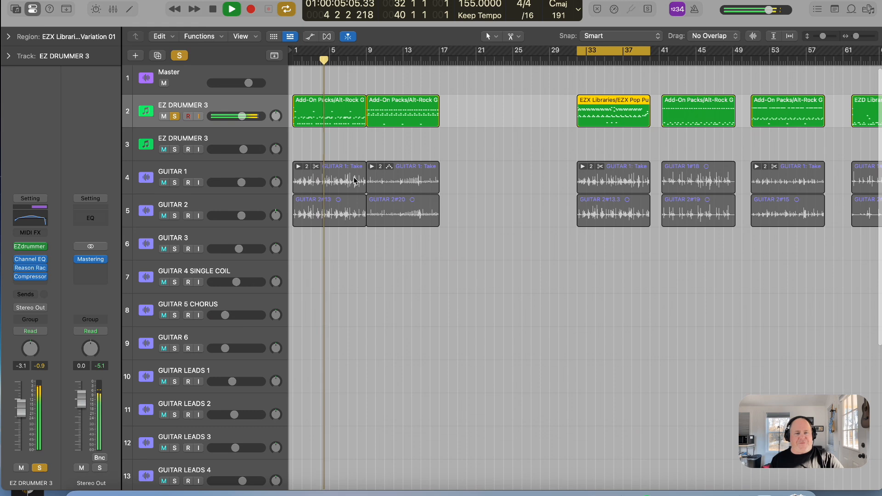
{"action": "left_click", "coordinate": [214, 12]}
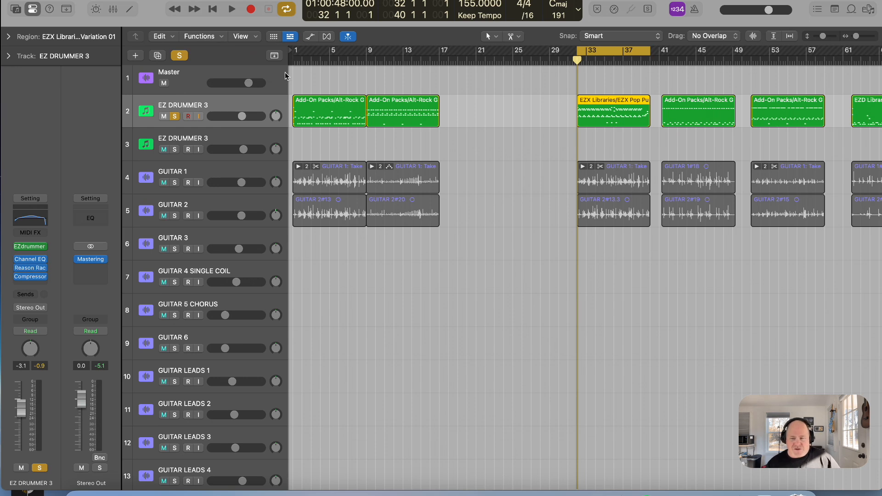
Step: Clear the drum solo and solo the GUITAR 1 and GUITAR 2 tracks together
{"action": "left_click", "coordinate": [179, 55]}
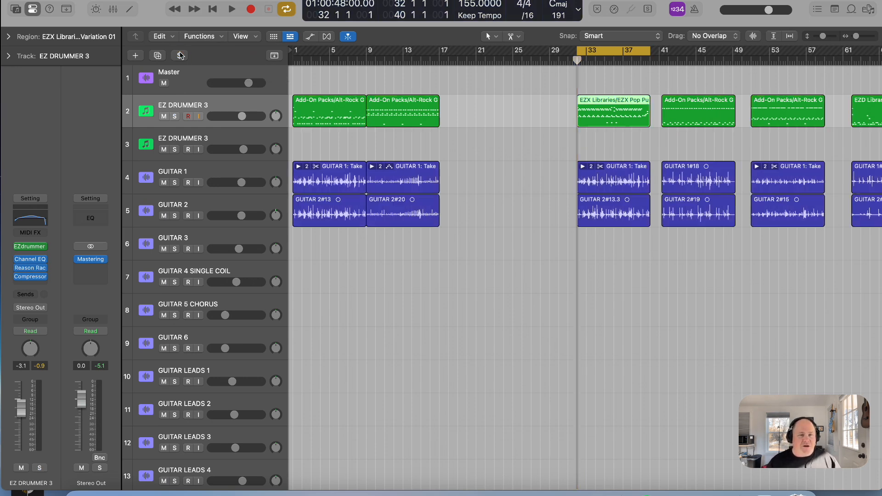
{"action": "left_click", "coordinate": [161, 177]}
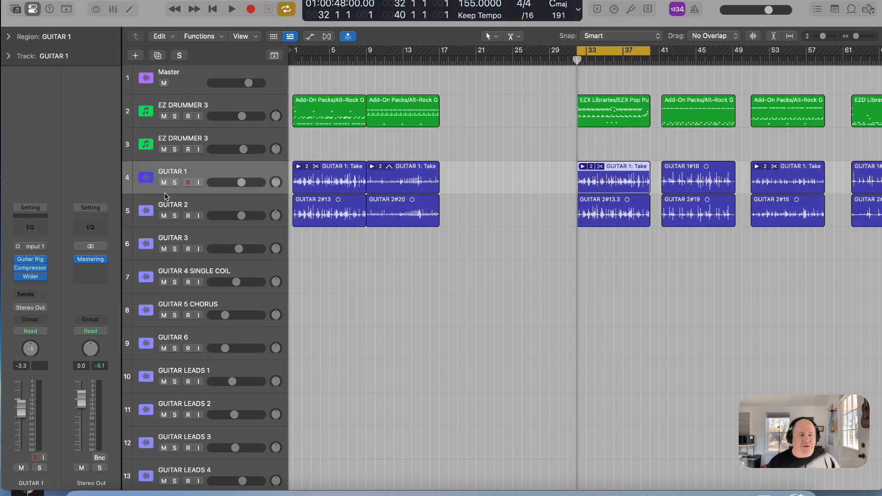
{"action": "left_click", "coordinate": [165, 182]}
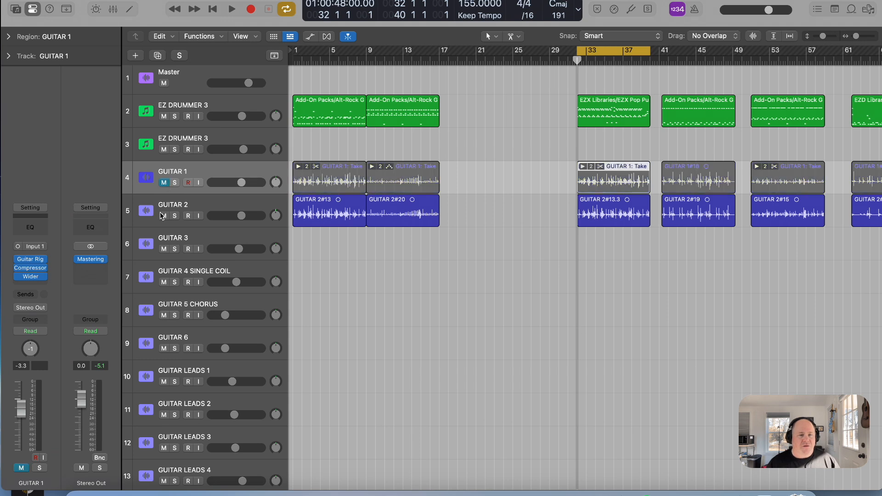
{"action": "left_click", "coordinate": [165, 183]}
{"action": "left_click", "coordinate": [174, 183]}
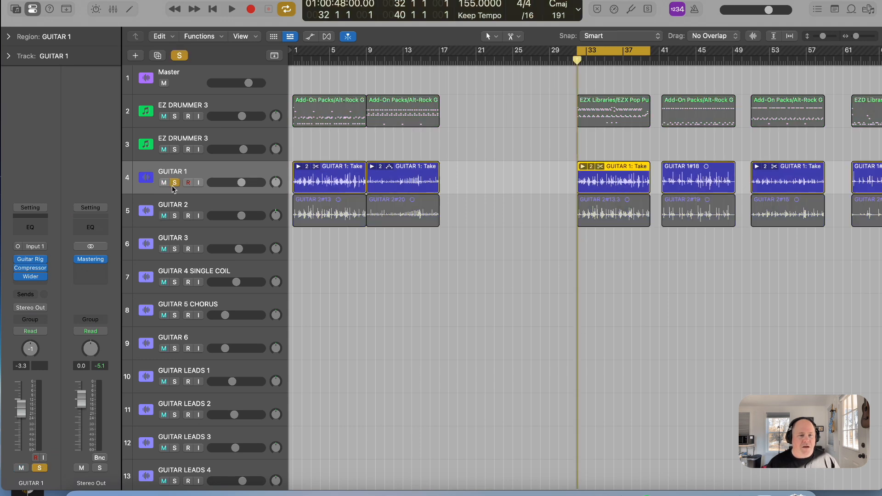
{"action": "left_click", "coordinate": [174, 216]}
Step: Play the two soloed guitar tracks through the cycle section starting at bar 32, and stop playback
{"action": "scroll", "coordinate": [203, 182], "scroll_direction": "up", "scroll_amount": 3}
{"action": "scroll", "coordinate": [250, 198], "scroll_direction": "down", "scroll_amount": 3}
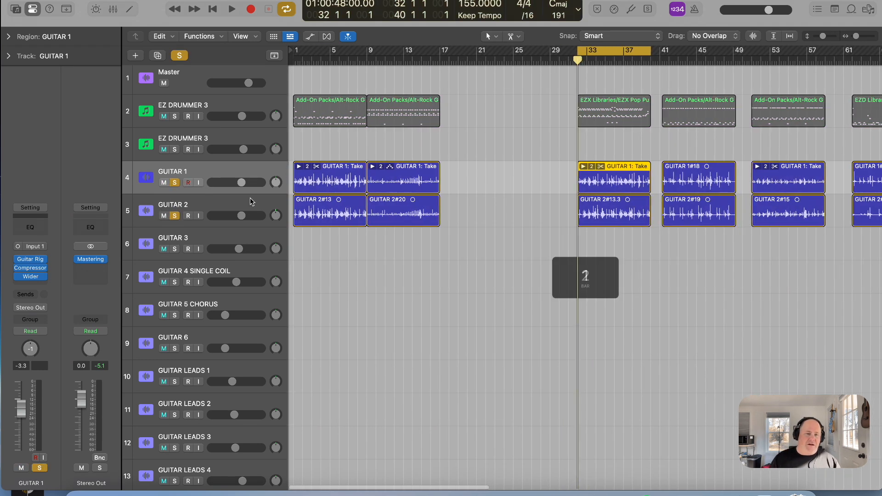
{"action": "scroll", "coordinate": [257, 193], "scroll_direction": "down", "scroll_amount": 2}
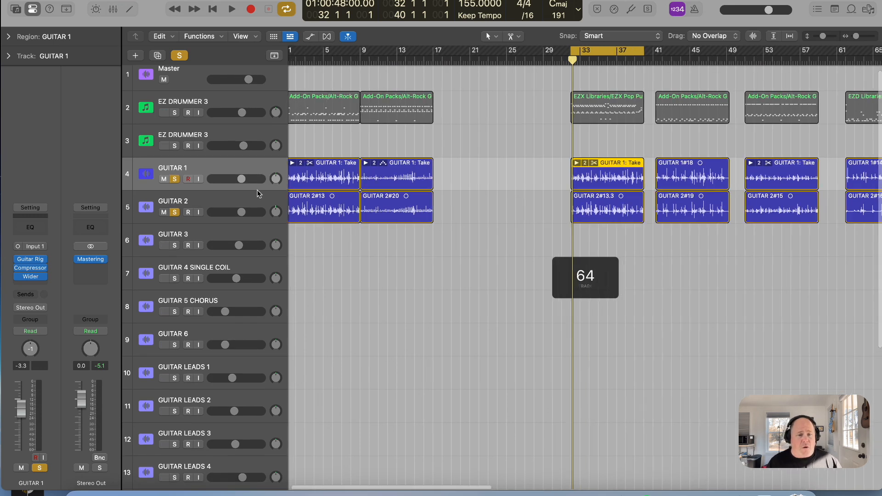
{"action": "scroll", "coordinate": [258, 195], "scroll_direction": "right", "scroll_amount": 1}
{"action": "scroll", "coordinate": [292, 232], "scroll_direction": "left", "scroll_amount": 2}
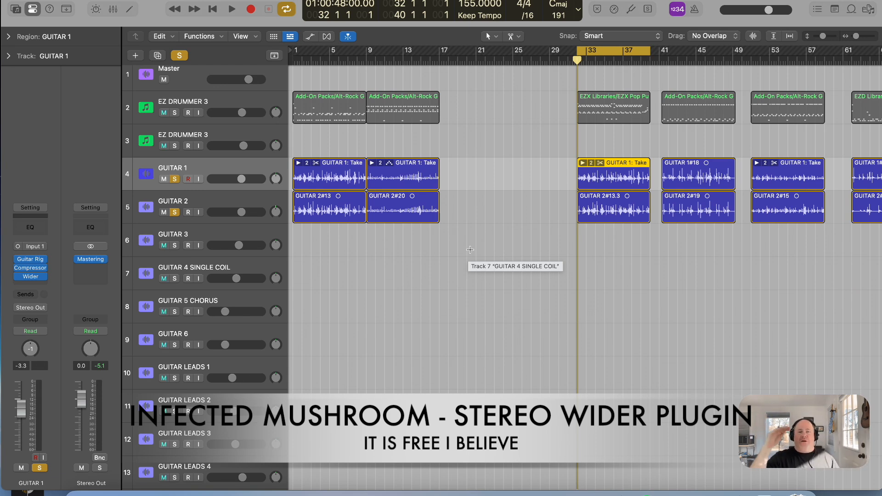
{"action": "left_click", "coordinate": [228, 8]}
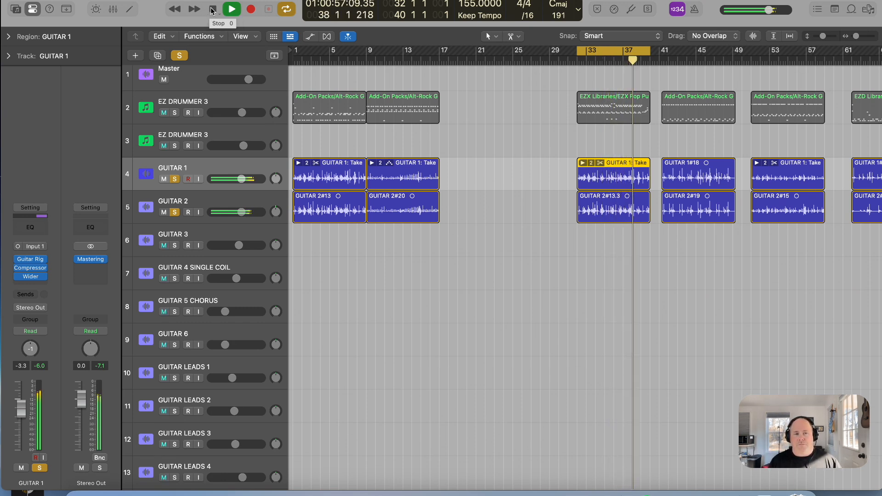
{"action": "left_click", "coordinate": [213, 10]}
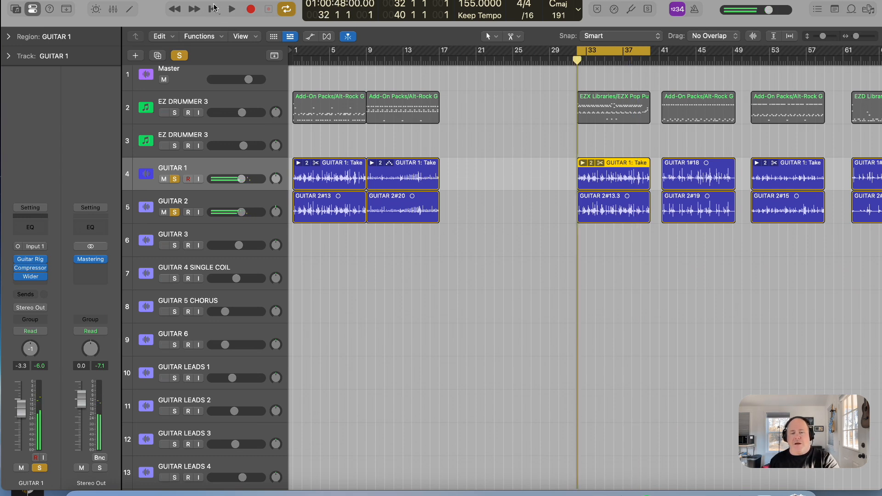
Step: Play the soloed guitars from the project start, jump to bar 9, clear all solos during playback, and stop
{"action": "left_click", "coordinate": [215, 7]}
{"action": "key", "text": "space"}
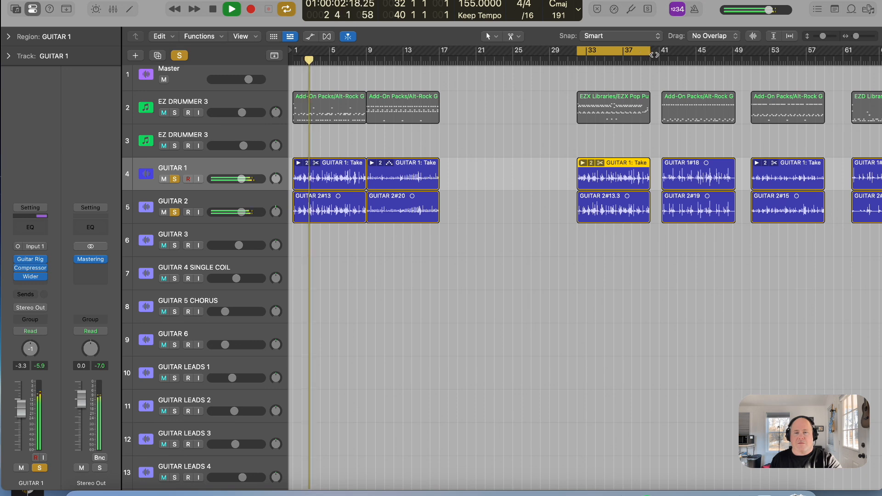
{"action": "left_click", "coordinate": [366, 58]}
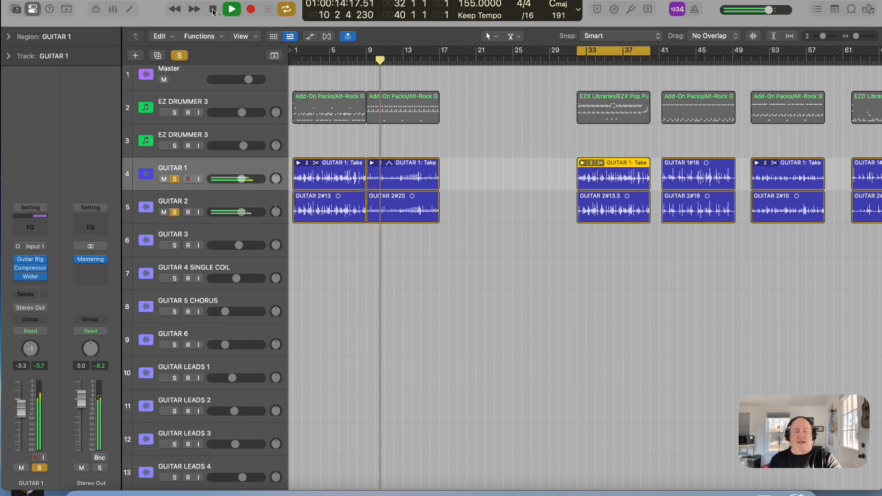
{"action": "left_click", "coordinate": [179, 55]}
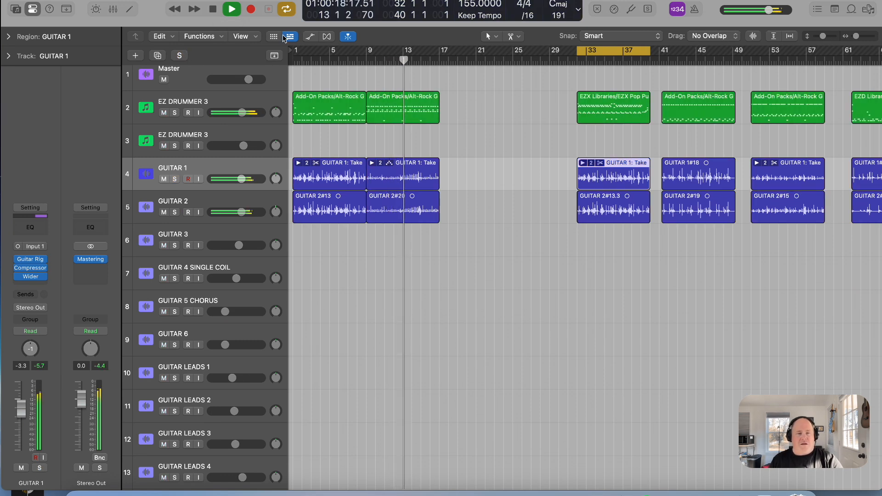
{"action": "left_click", "coordinate": [213, 9]}
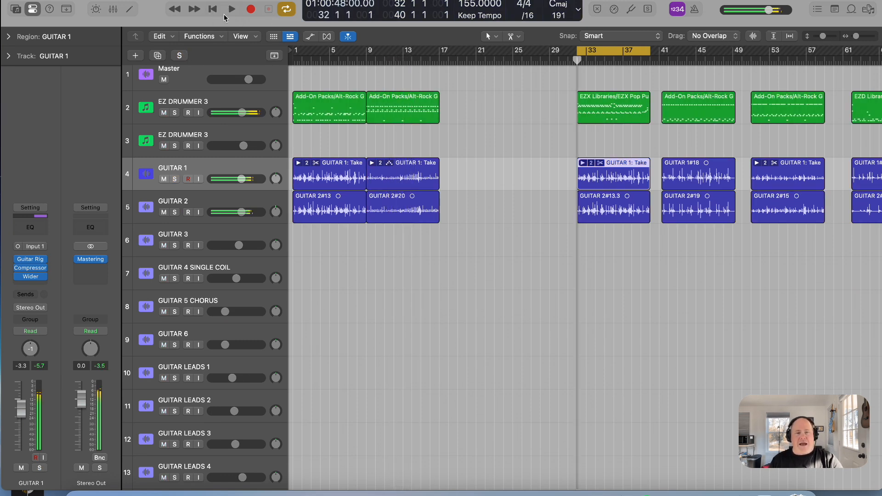
Step: Look over the arranged sections up to bar 97, play drums and guitars together from the project start, and stop
{"action": "scroll", "coordinate": [632, 144], "scroll_direction": "right", "scroll_amount": 5}
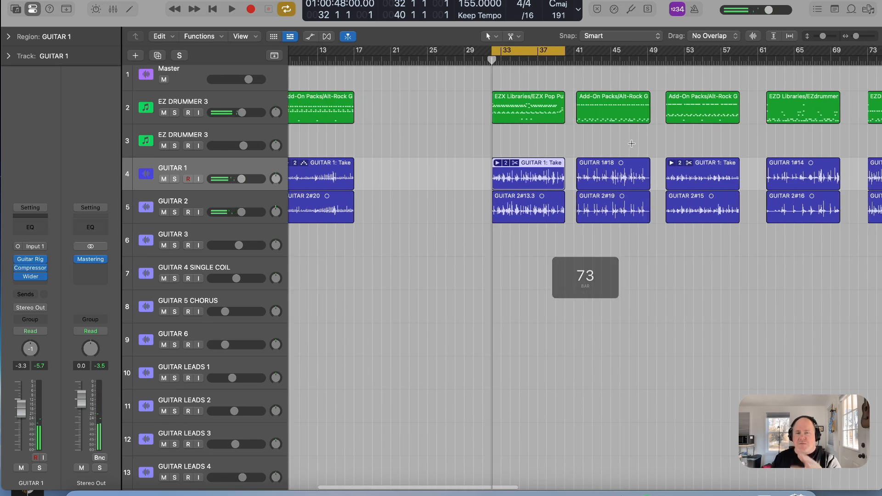
{"action": "scroll", "coordinate": [632, 143], "scroll_direction": "right", "scroll_amount": 15}
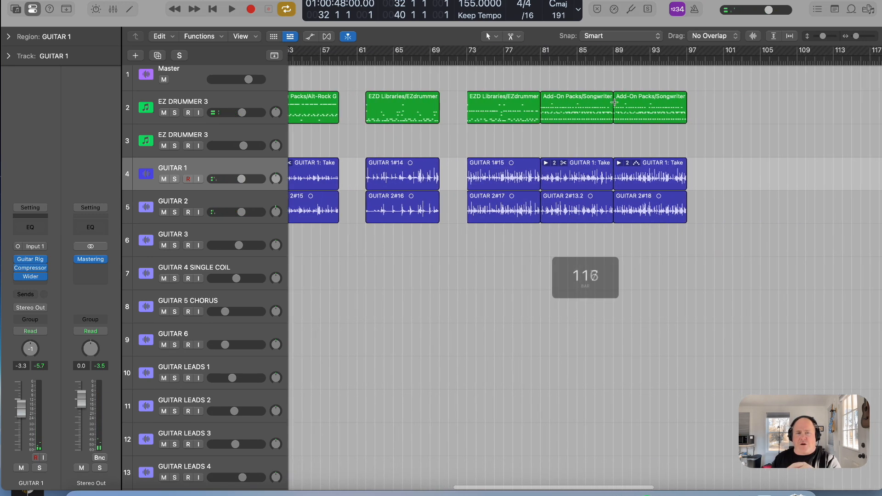
{"action": "scroll", "coordinate": [626, 105], "scroll_direction": "left", "scroll_amount": 5}
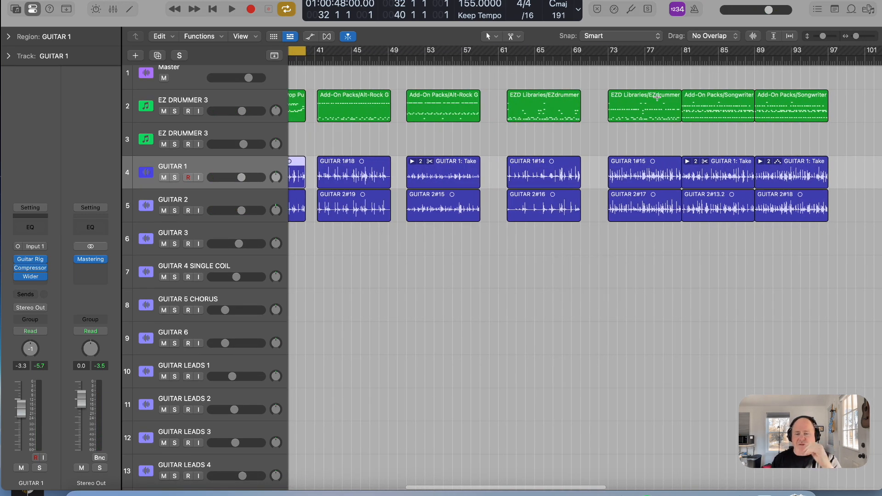
{"action": "scroll", "coordinate": [627, 78], "scroll_direction": "left", "scroll_amount": 8}
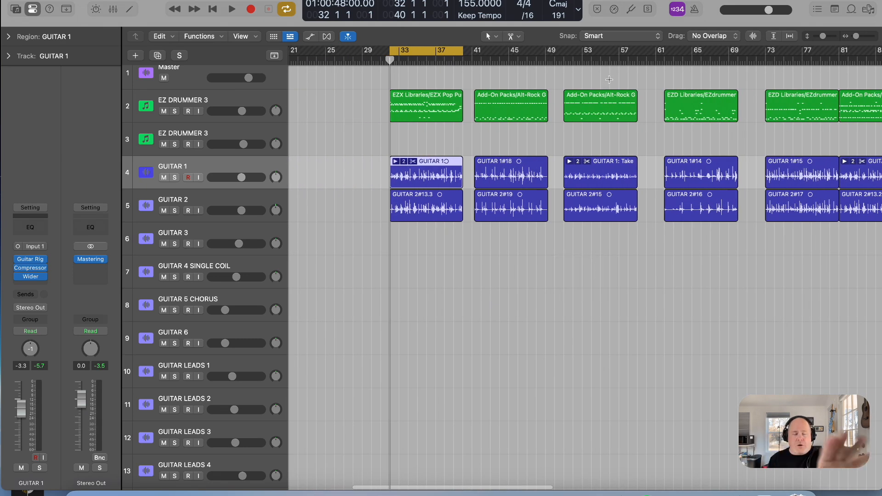
{"action": "scroll", "coordinate": [625, 86], "scroll_direction": "left", "scroll_amount": 4}
{"action": "key", "text": "Return"}
{"action": "key", "text": "space"}
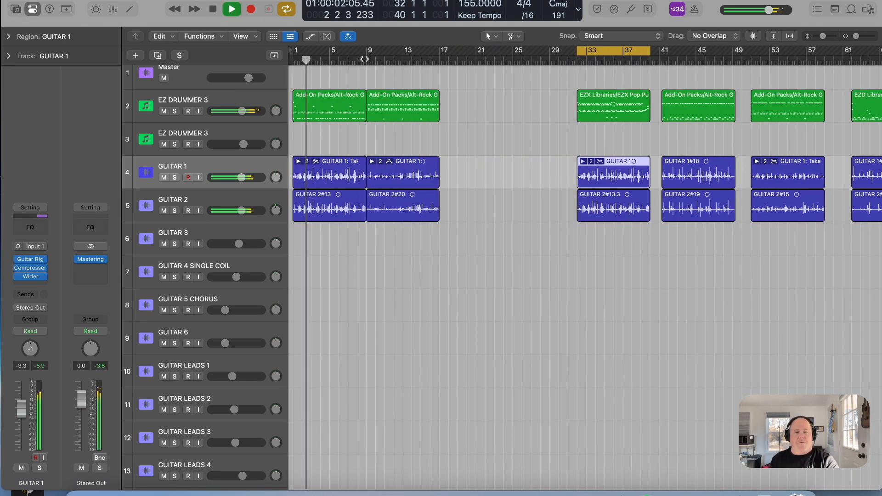
{"action": "left_click", "coordinate": [213, 9]}
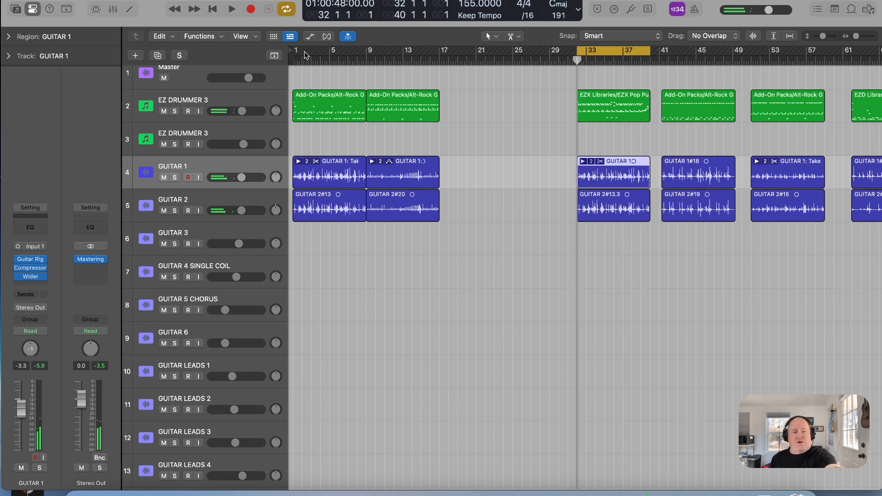
Step: Play the drums and guitars in the section at bar 9, jump to the section at bar 32, and stop playback
{"action": "left_click", "coordinate": [232, 8]}
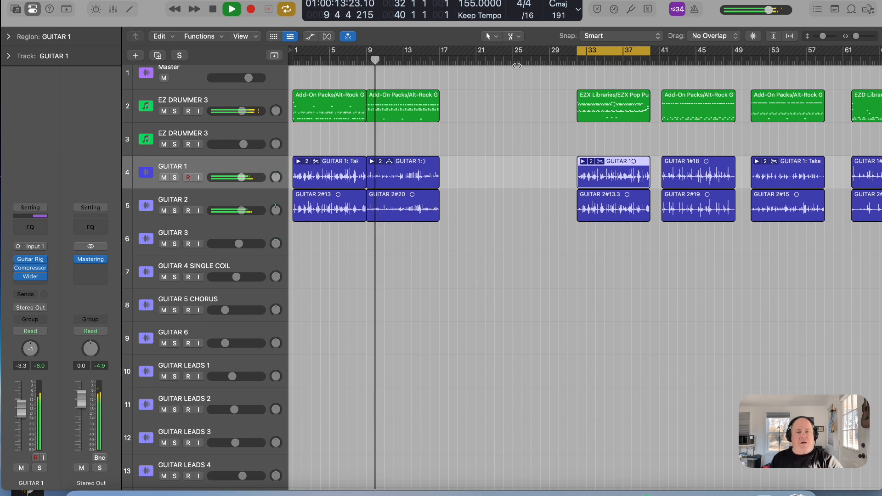
{"action": "scroll", "coordinate": [473, 56], "scroll_direction": "right", "scroll_amount": 5}
{"action": "left_click", "coordinate": [474, 56]}
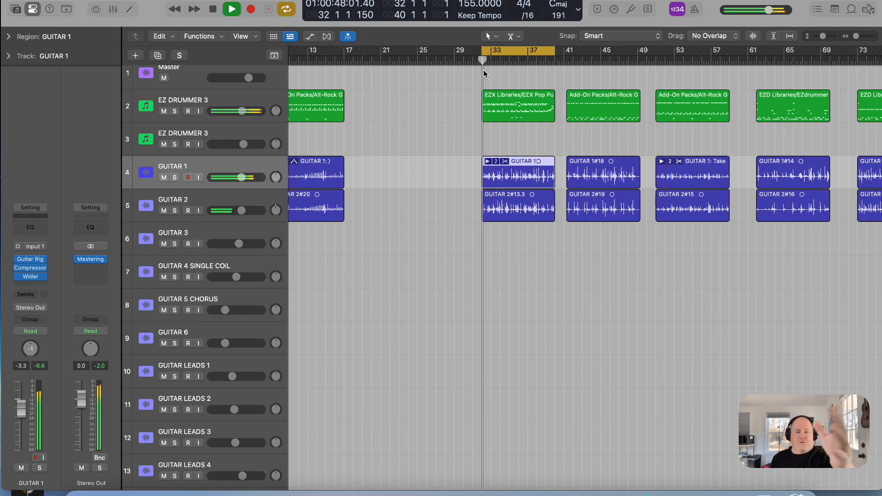
{"action": "left_click", "coordinate": [215, 11]}
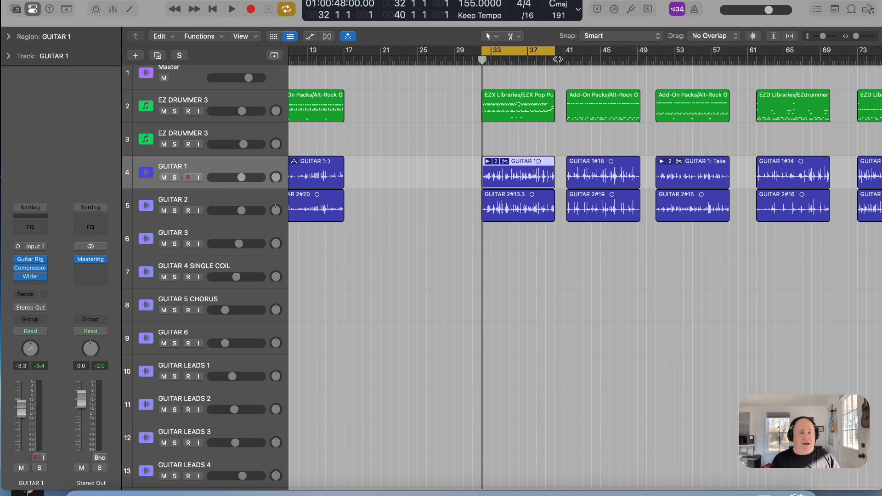
Step: Play the drums and guitars of the section starting at bar 41, and stop playback
{"action": "scroll", "coordinate": [558, 59], "scroll_direction": "left", "scroll_amount": 1}
{"action": "scroll", "coordinate": [557, 59], "scroll_direction": "right", "scroll_amount": 6}
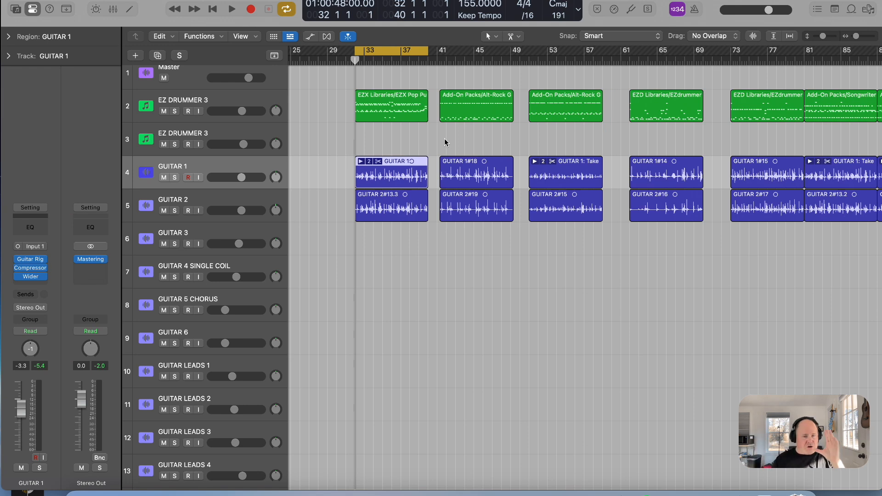
{"action": "left_click", "coordinate": [436, 58]}
{"action": "left_click", "coordinate": [230, 9]}
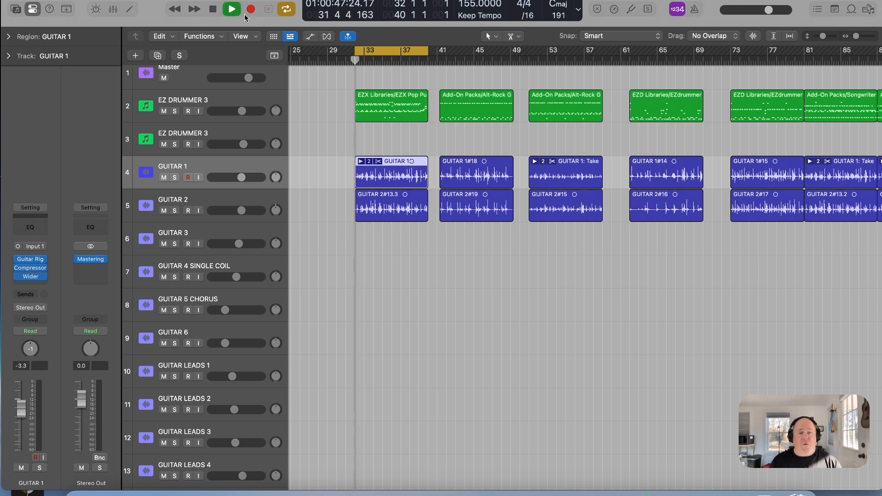
{"action": "left_click", "coordinate": [436, 60]}
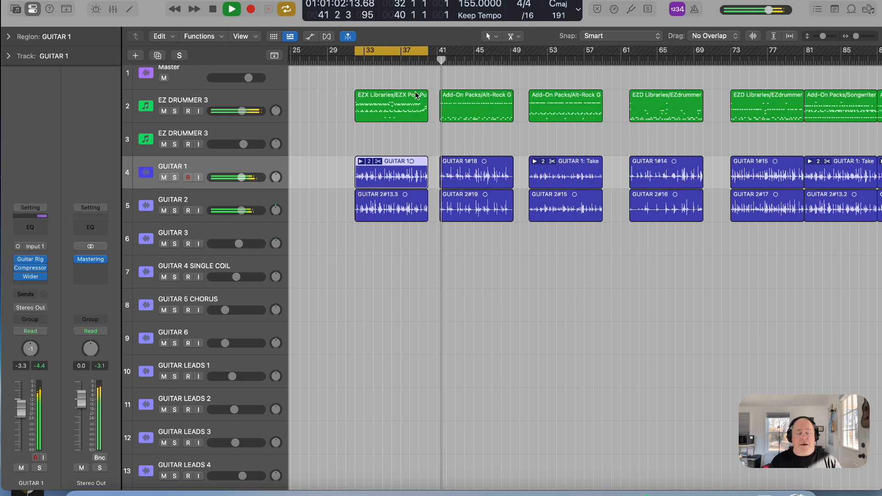
{"action": "scroll", "coordinate": [488, 85], "scroll_direction": "left", "scroll_amount": 1}
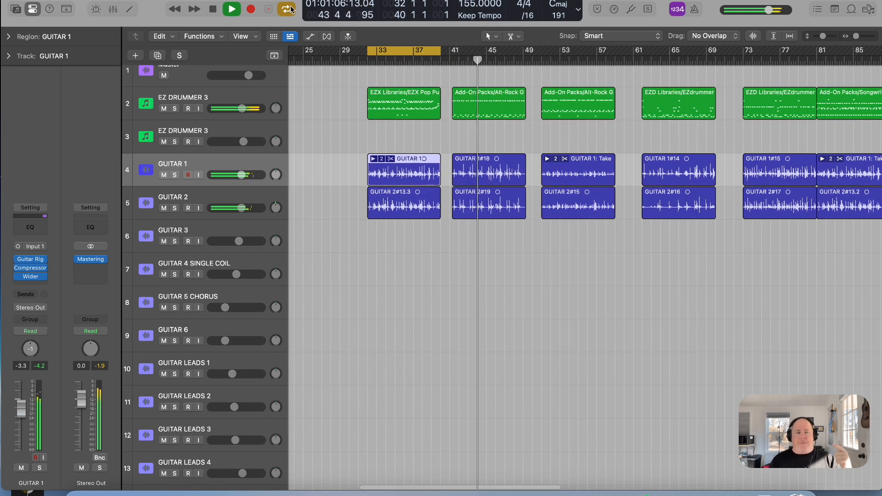
{"action": "left_click", "coordinate": [218, 10]}
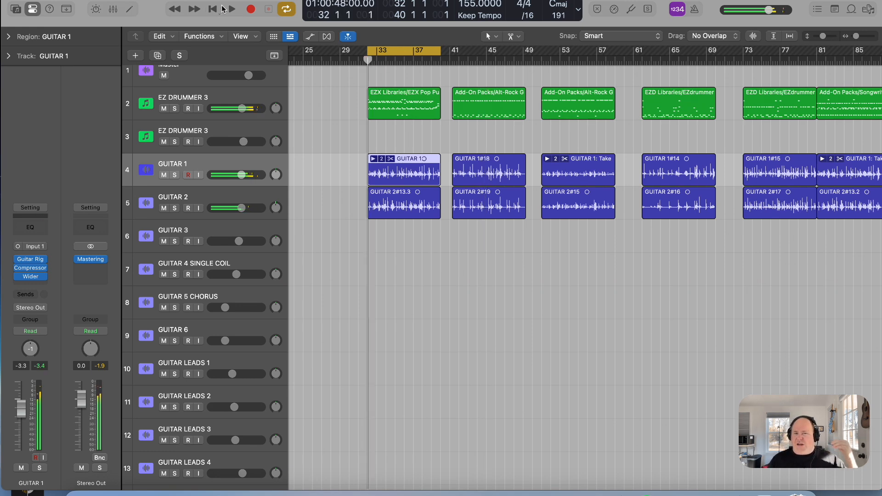
Step: Play the section starting near bar 50 and jump playback to the section near bar 61
{"action": "left_click", "coordinate": [537, 60]}
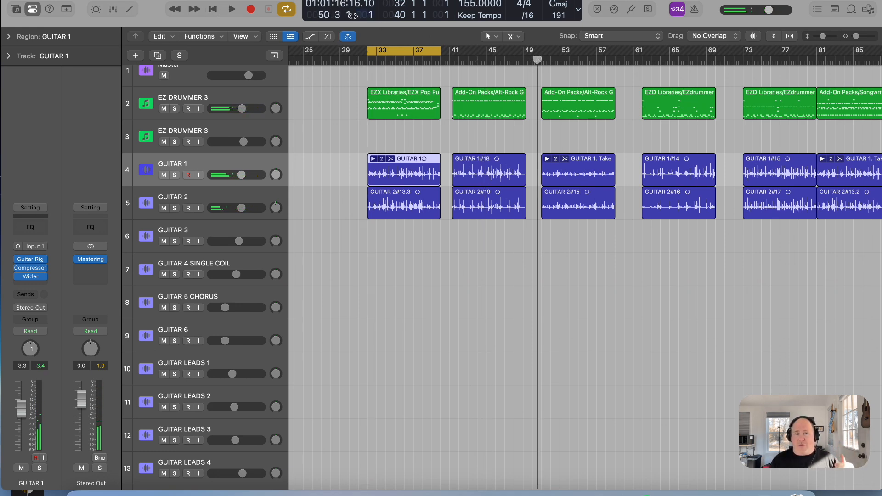
{"action": "key", "text": "space"}
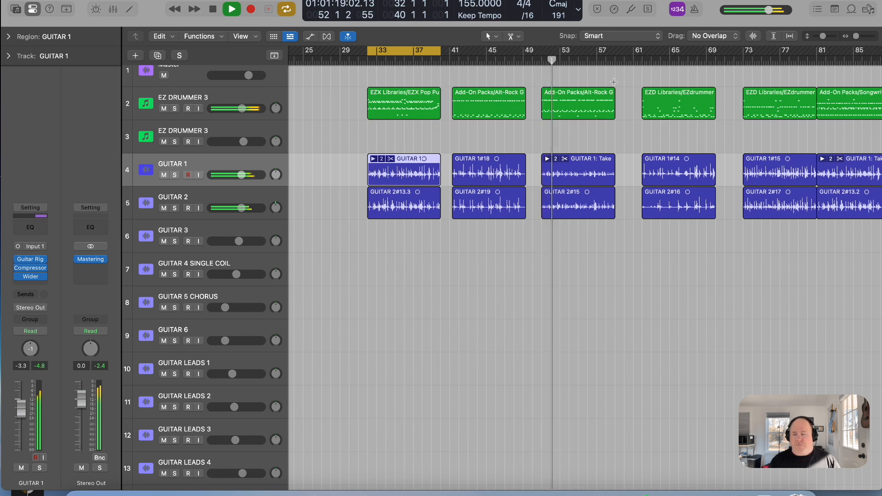
{"action": "left_click", "coordinate": [640, 60]}
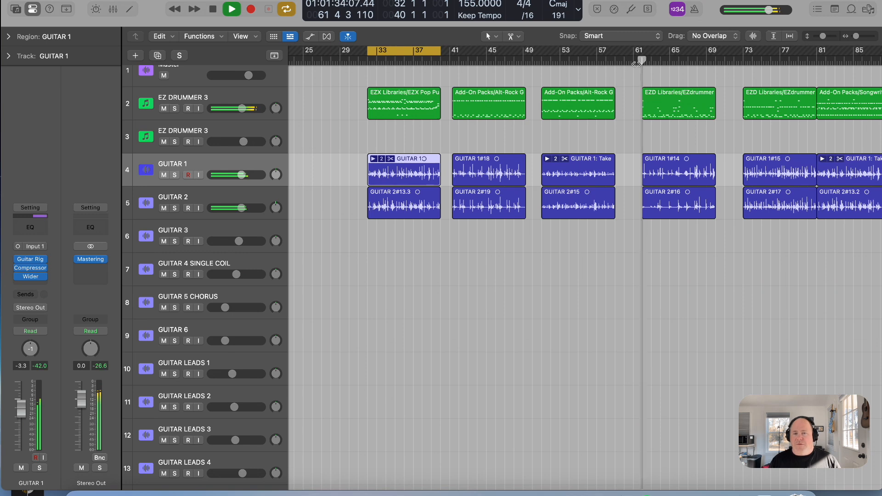
Step: Play the drums and guitars of the section starting at bar 73, and stop playback
{"action": "scroll", "coordinate": [619, 101], "scroll_direction": "right", "scroll_amount": 5}
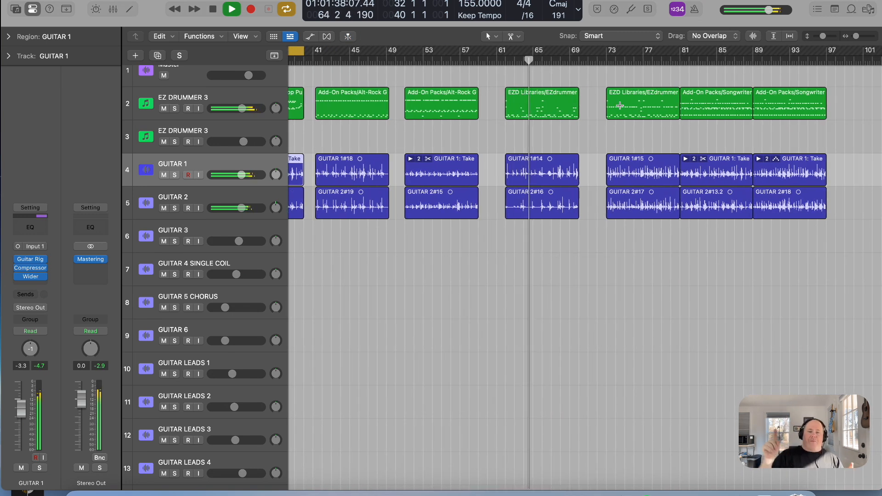
{"action": "left_click", "coordinate": [594, 60]}
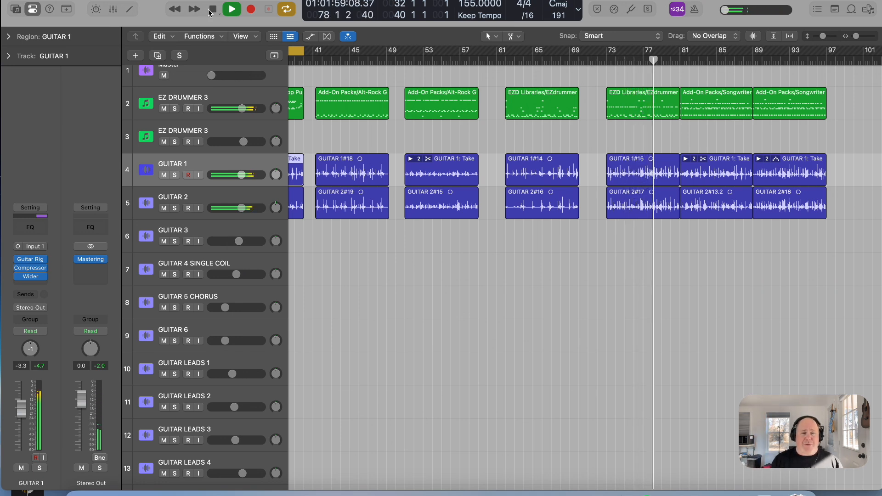
{"action": "key", "text": "space"}
Step: Show the track automation and move the Master volume fade-out past the last section, ending around bar 102
{"action": "key", "text": "a"}
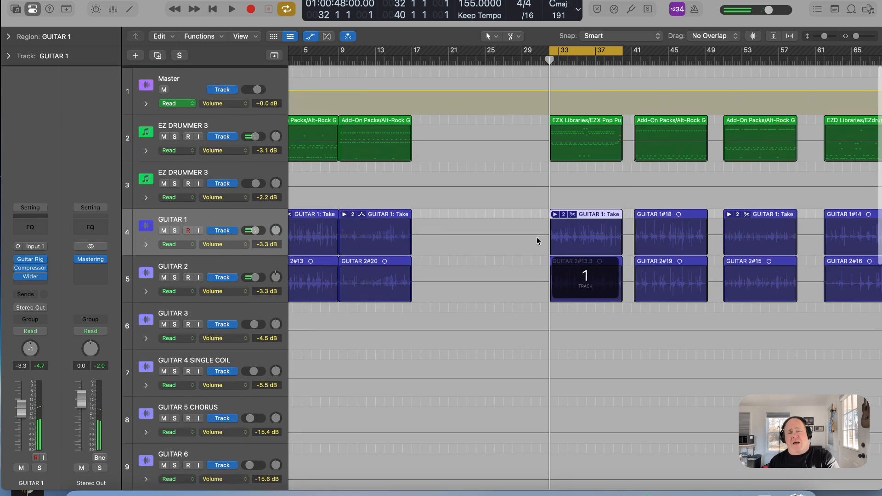
{"action": "scroll", "coordinate": [798, 204], "scroll_direction": "right", "scroll_amount": 15}
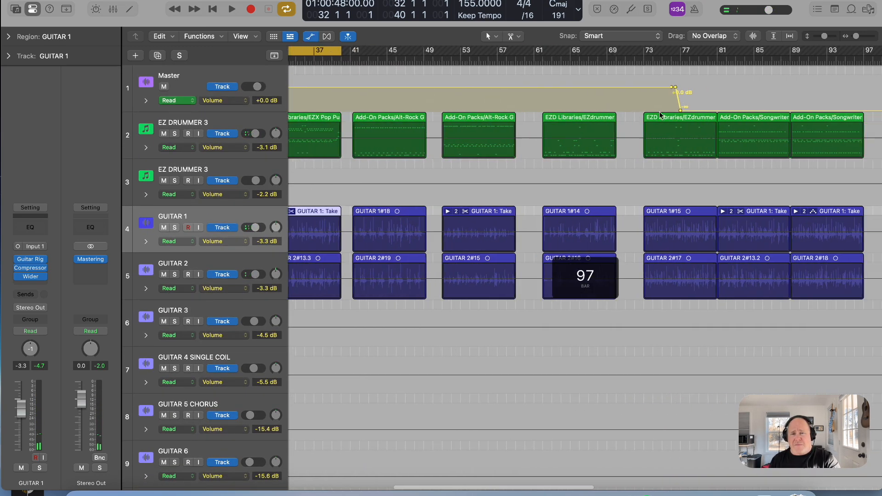
{"action": "scroll", "coordinate": [629, 104], "scroll_direction": "right", "scroll_amount": 2}
{"action": "left_click_drag", "start_coordinate": [501, 110], "coordinate": [574, 110]}
{"action": "left_click_drag", "start_coordinate": [496, 87], "coordinate": [719, 104]}
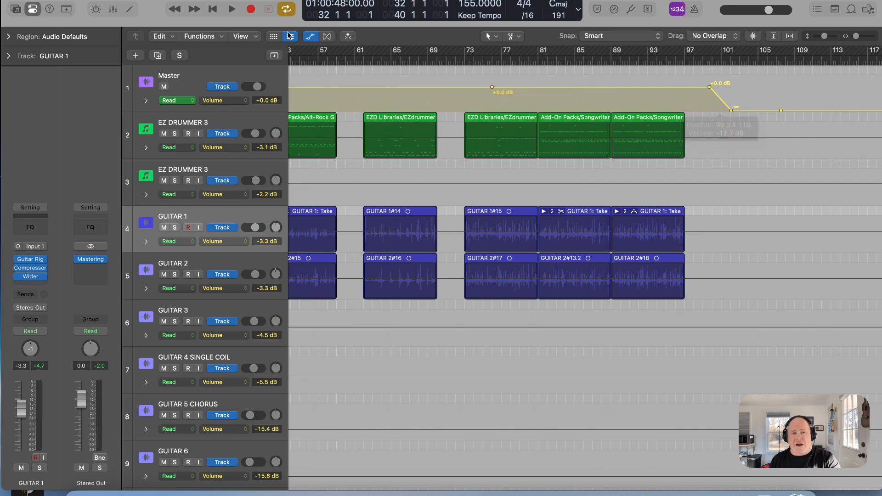
Step: Play the song from bar 73 into the final section that starts at bar 89, and stop playback
{"action": "left_click", "coordinate": [237, 11]}
{"action": "scroll", "coordinate": [544, 73], "scroll_direction": "right", "scroll_amount": 10}
{"action": "left_click", "coordinate": [474, 61]}
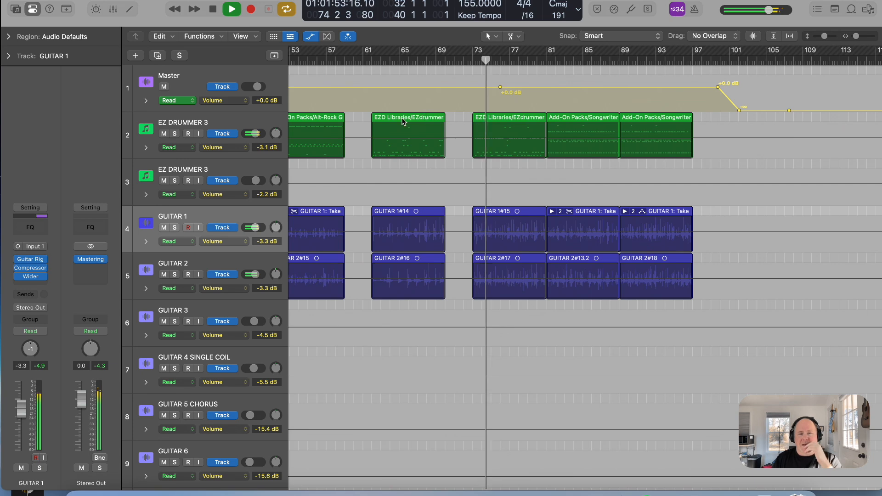
{"action": "scroll", "coordinate": [422, 112], "scroll_direction": "left", "scroll_amount": 3}
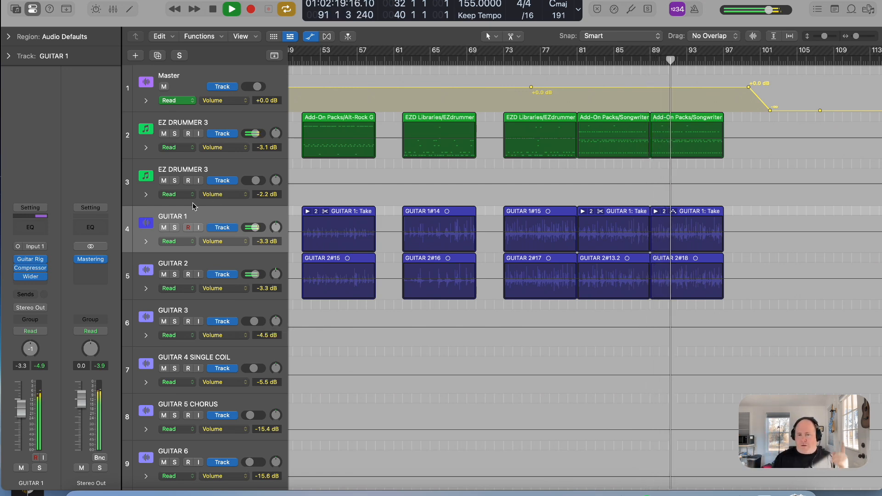
{"action": "left_click", "coordinate": [212, 10]}
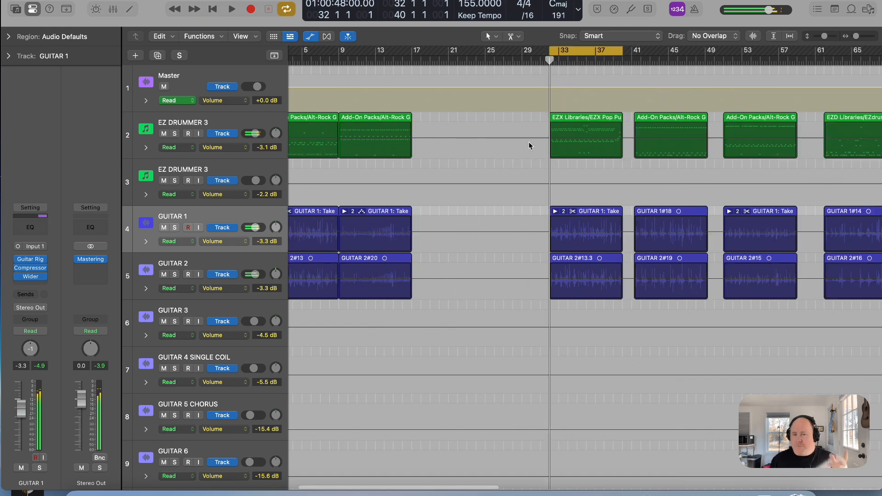
Step: Move the Master volume fade-out back to about bars 82 to 84 and hide the track automation
{"action": "scroll", "coordinate": [598, 131], "scroll_direction": "left", "scroll_amount": 10}
{"action": "scroll", "coordinate": [600, 120], "scroll_direction": "right", "scroll_amount": 8}
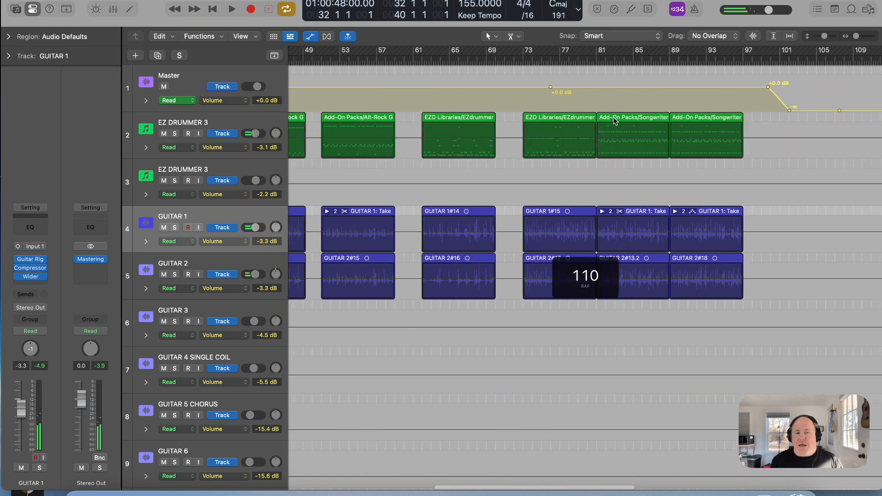
{"action": "left_click_drag", "start_coordinate": [732, 101], "coordinate": [563, 93]}
{"action": "scroll", "coordinate": [542, 136], "scroll_direction": "left", "scroll_amount": 20}
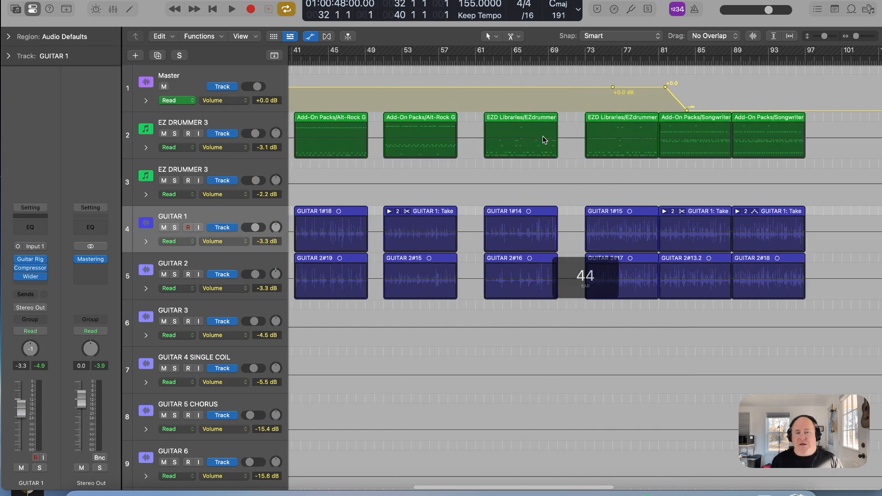
{"action": "key", "text": "a"}
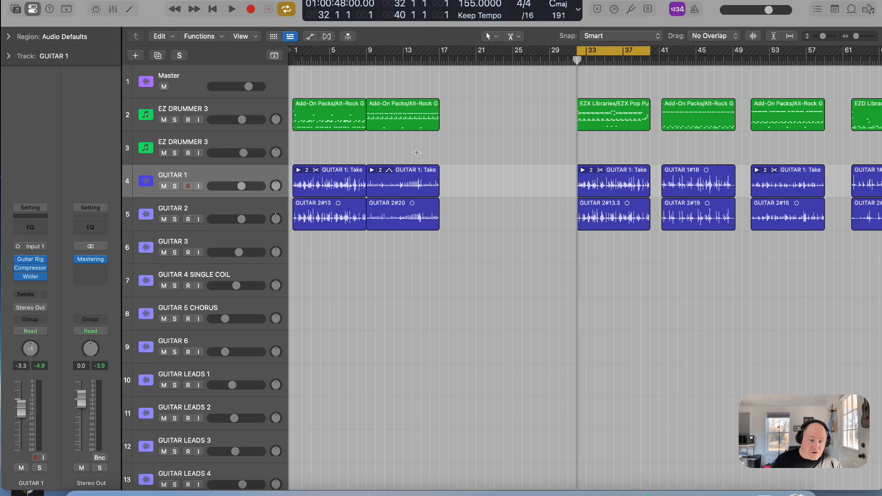
{"action": "scroll", "coordinate": [824, 303], "scroll_direction": "right", "scroll_amount": 10}
{"action": "scroll", "coordinate": [778, 315], "scroll_direction": "left", "scroll_amount": 6}
{"action": "scroll", "coordinate": [787, 313], "scroll_direction": "left", "scroll_amount": 5}
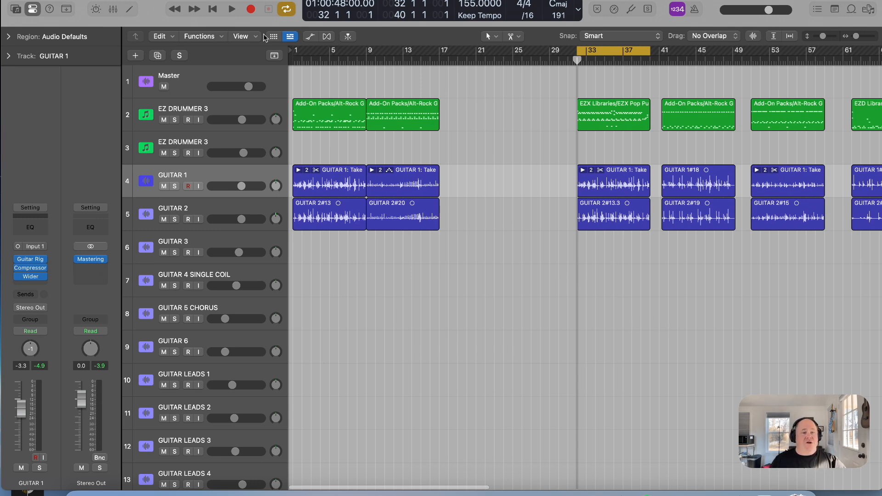
{"action": "left_click", "coordinate": [213, 10]}
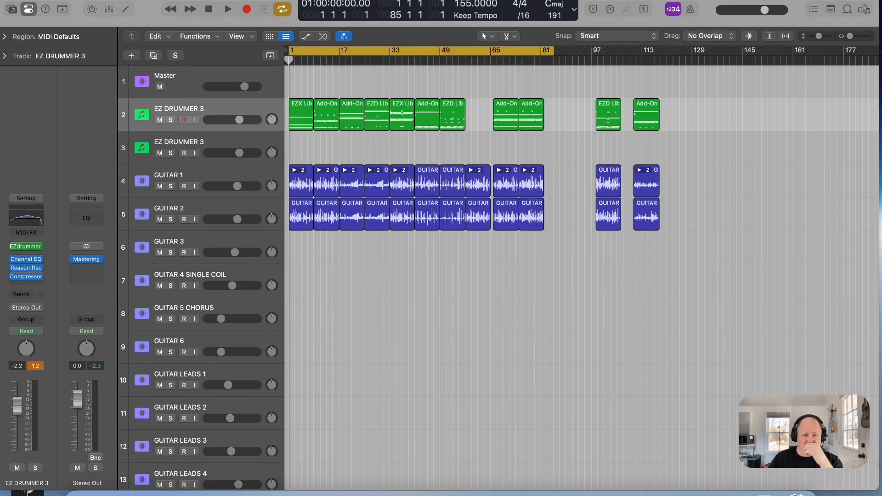
{"action": "left_click", "coordinate": [537, 425]}
{"action": "left_click_drag", "start_coordinate": [546, 424], "coordinate": [517, 417]}
{"action": "left_click", "coordinate": [521, 415]}
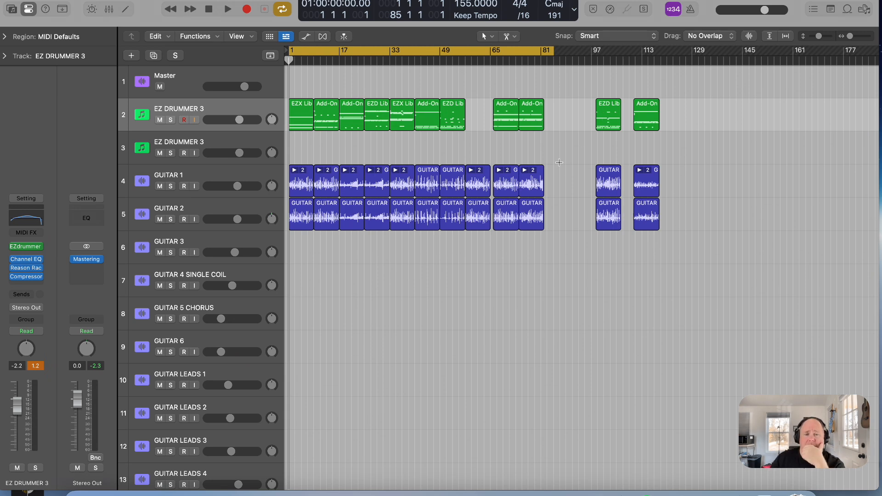
{"action": "scroll", "coordinate": [581, 103], "scroll_direction": "down", "scroll_amount": 1}
{"action": "scroll", "coordinate": [582, 103], "scroll_direction": "up", "scroll_amount": 1}
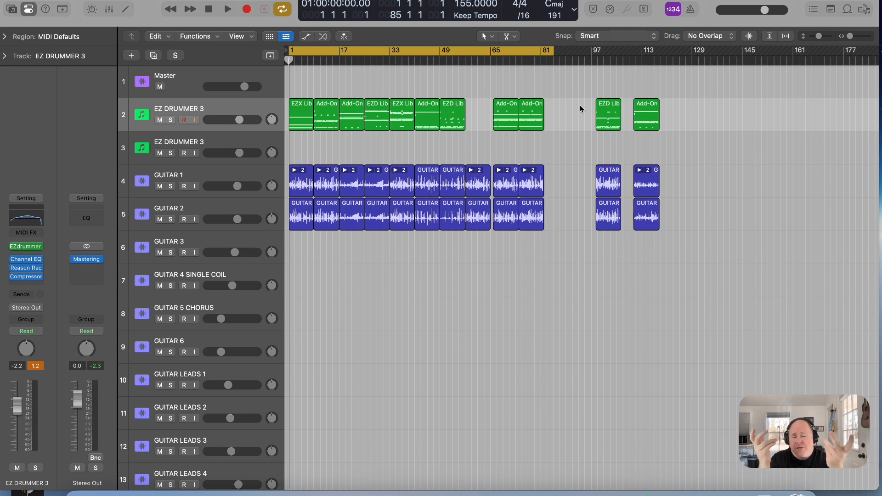
Step: Play the transition around bar 64, from the guitar-only section into the drum entry near bar 66, and stop playback
{"action": "left_click", "coordinate": [494, 59]}
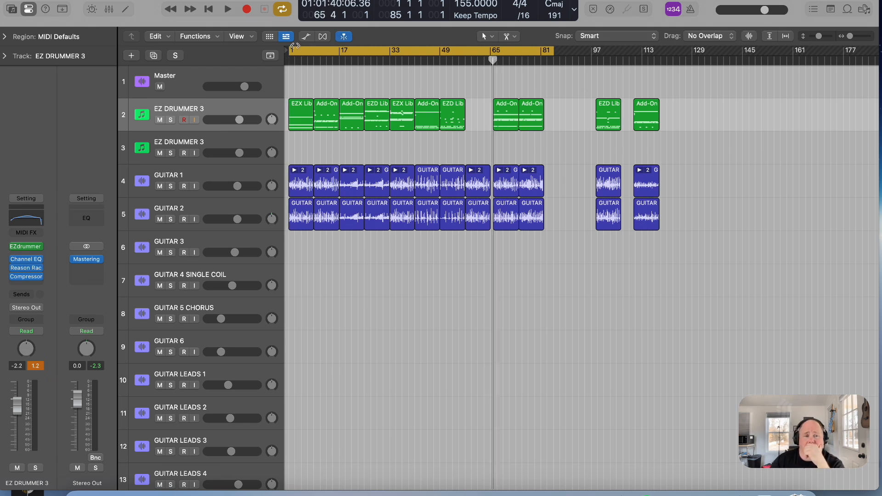
{"action": "left_click", "coordinate": [228, 10]}
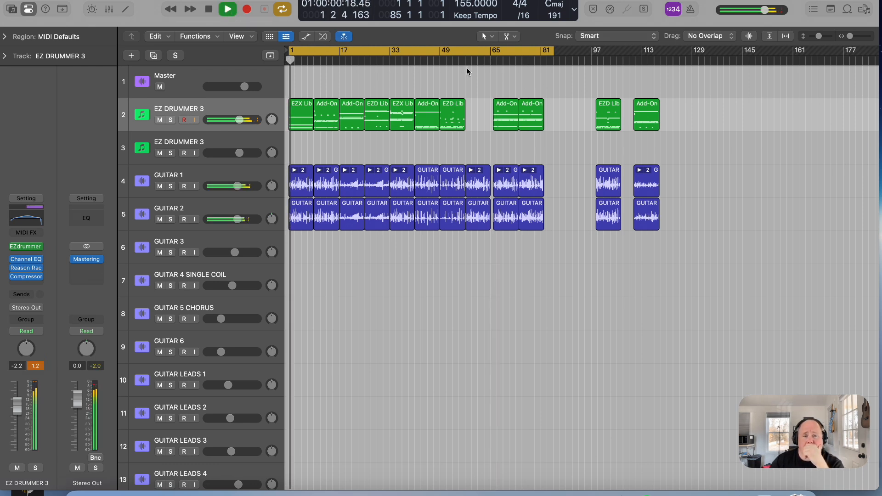
{"action": "left_click", "coordinate": [488, 61]}
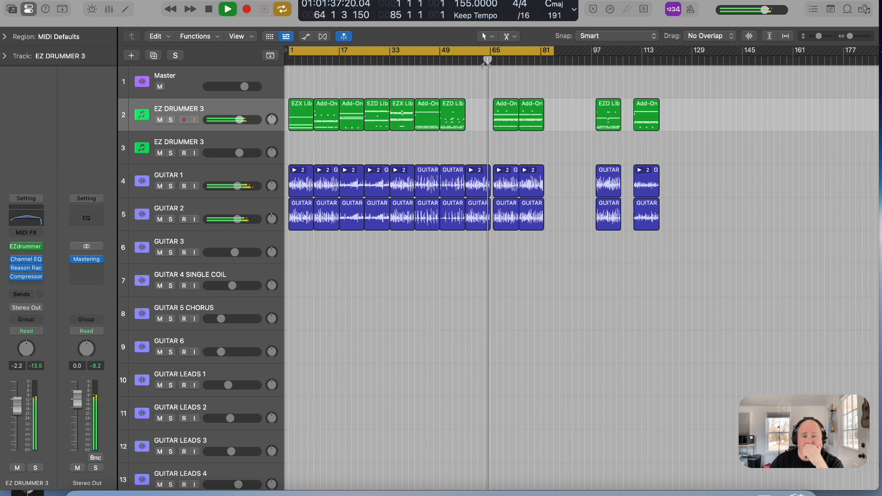
{"action": "left_click", "coordinate": [472, 64]}
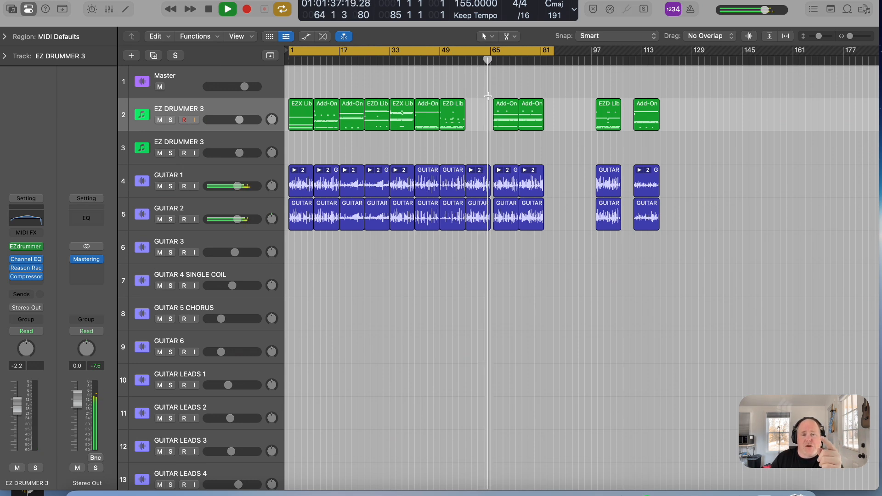
{"action": "scroll", "coordinate": [490, 100], "scroll_direction": "down", "scroll_amount": 1}
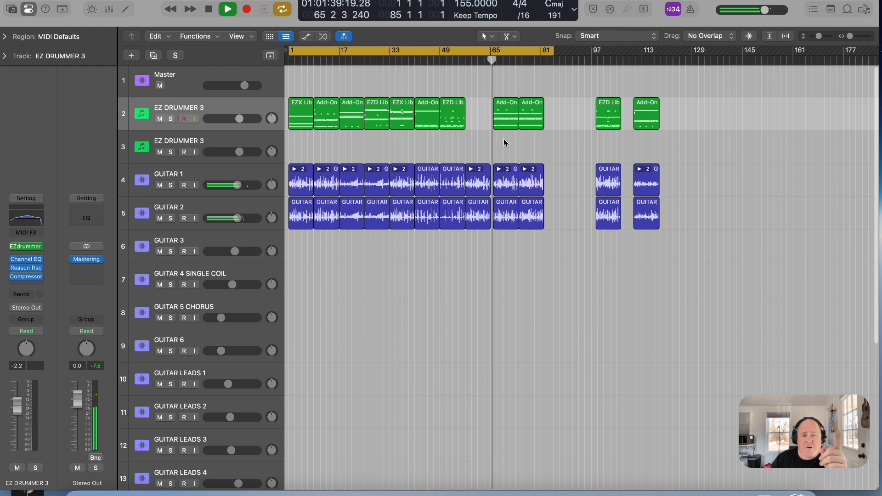
{"action": "left_click", "coordinate": [208, 9]}
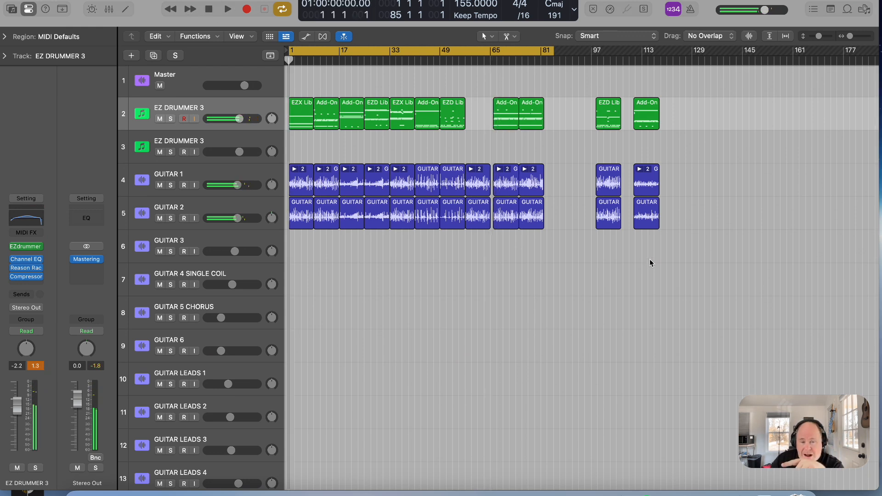
Step: Place the playhead at the separate section near bar 98 and start playback
{"action": "scroll", "coordinate": [610, 274], "scroll_direction": "down", "scroll_amount": 10}
{"action": "scroll", "coordinate": [610, 273], "scroll_direction": "up", "scroll_amount": 10}
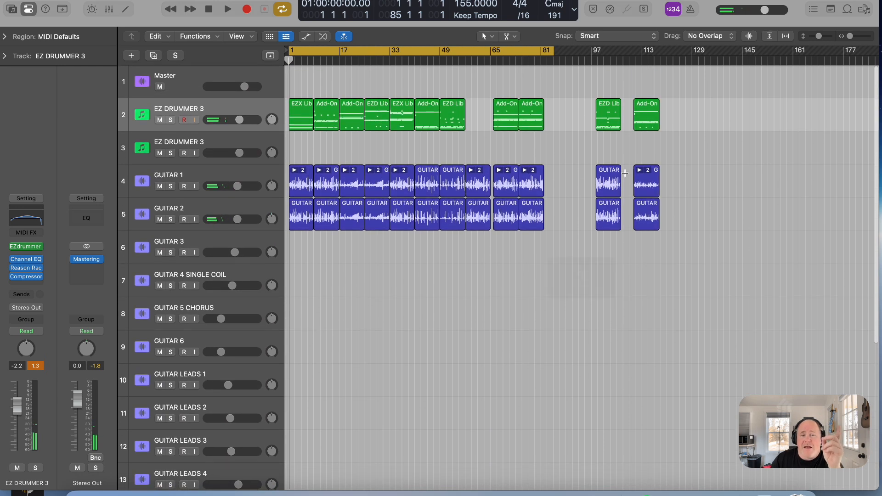
{"action": "left_click", "coordinate": [596, 65]}
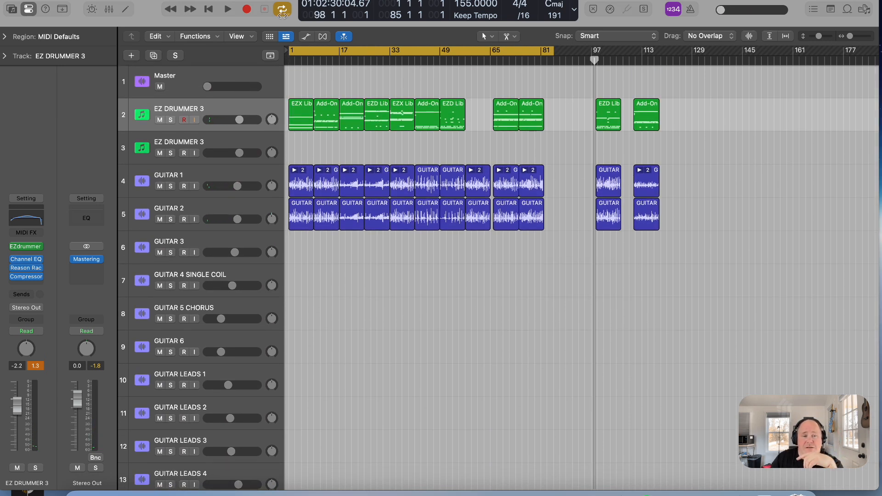
{"action": "left_click", "coordinate": [230, 9]}
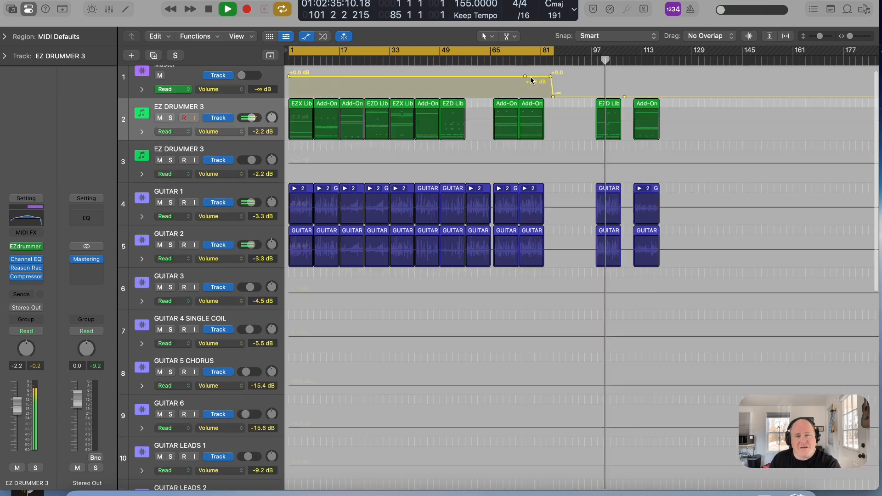
Step: Move the Master volume automation's fade-out to about bar 122, replay the section at bar 98, and return to the project start
{"action": "key", "text": "a"}
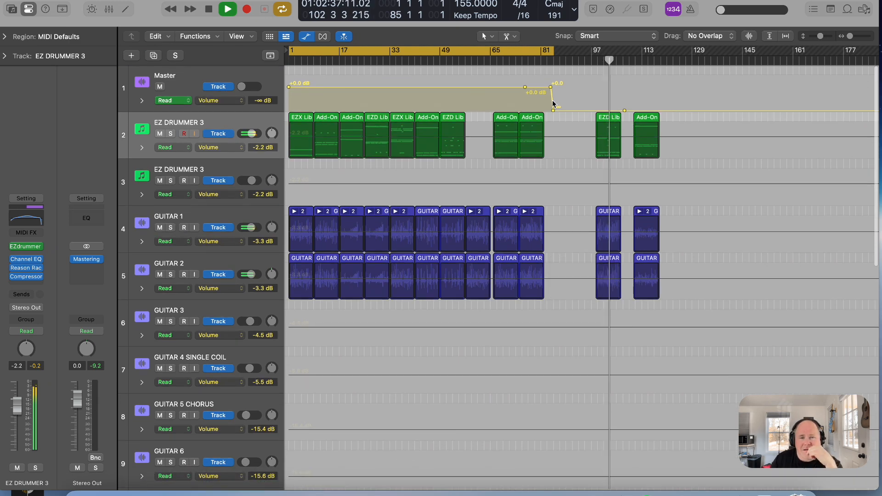
{"action": "left_click_drag", "start_coordinate": [552, 101], "coordinate": [594, 101]}
{"action": "left_click", "coordinate": [863, 35]}
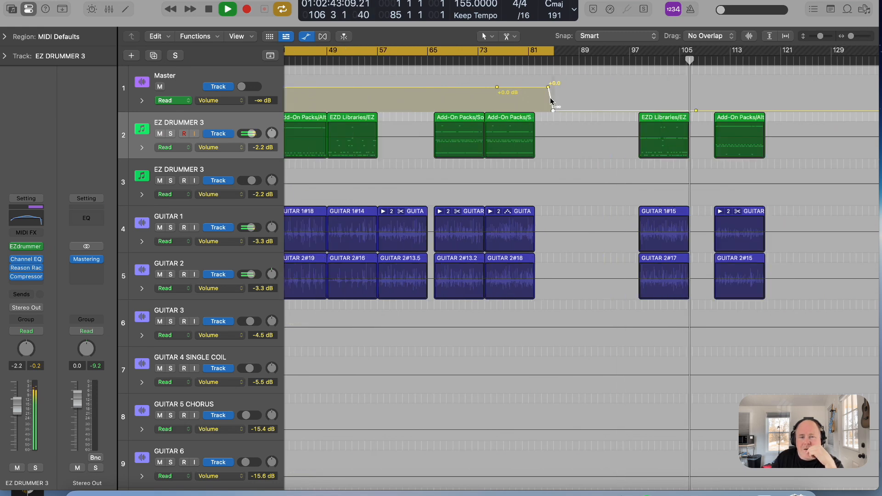
{"action": "left_click_drag", "start_coordinate": [552, 101], "coordinate": [794, 118]}
{"action": "left_click", "coordinate": [638, 60]}
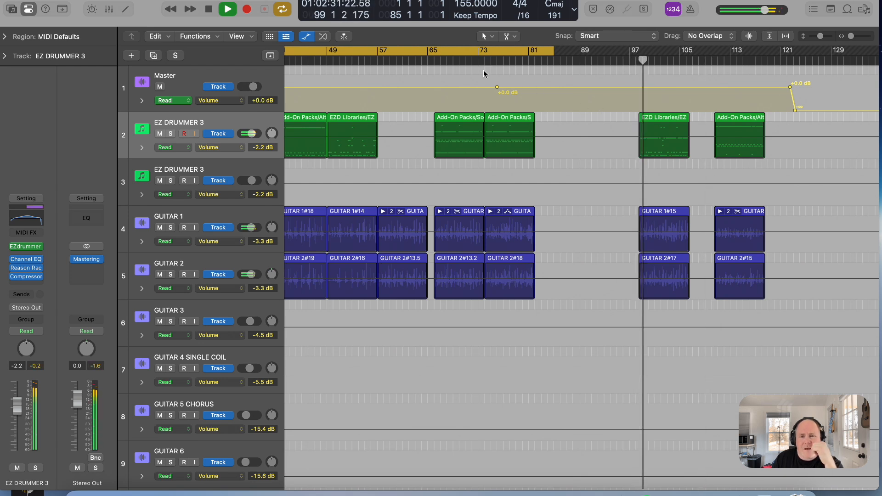
{"action": "double_click", "coordinate": [209, 9]}
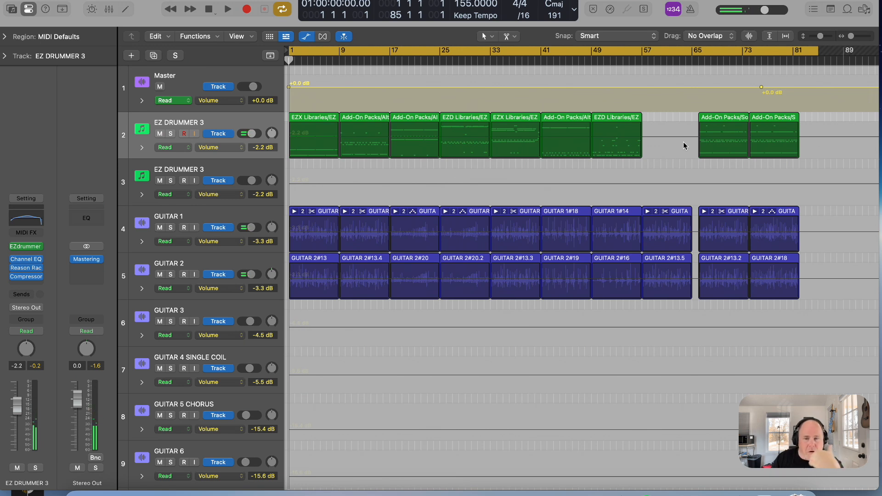
Step: Play the guitar-only section at bar 57, and compare it with the section at bar 98
{"action": "left_click", "coordinate": [643, 62]}
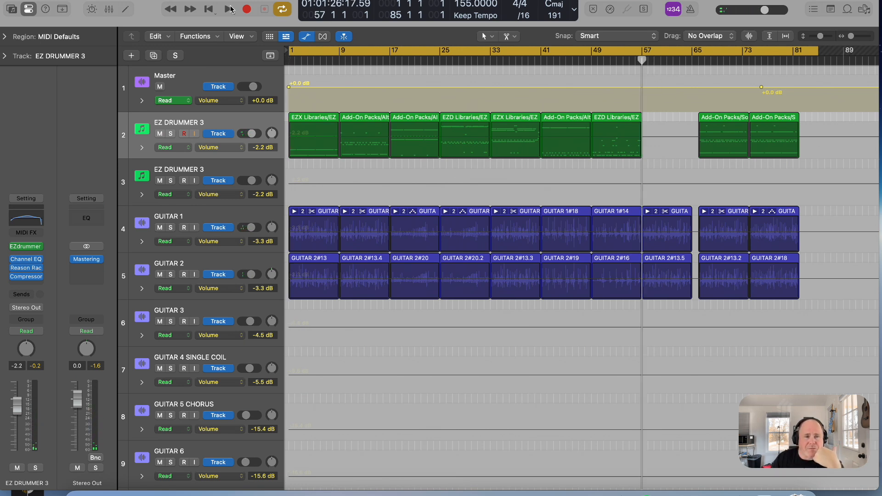
{"action": "left_click", "coordinate": [230, 9]}
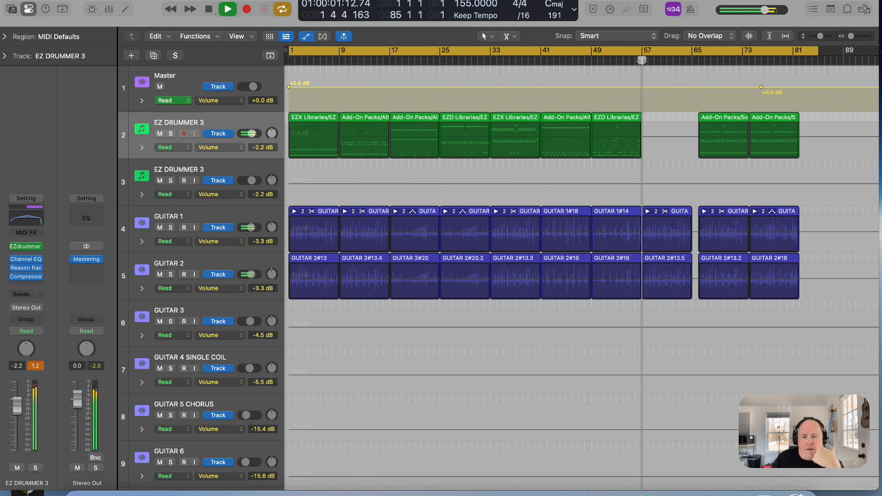
{"action": "scroll", "coordinate": [694, 117], "scroll_direction": "right", "scroll_amount": 5}
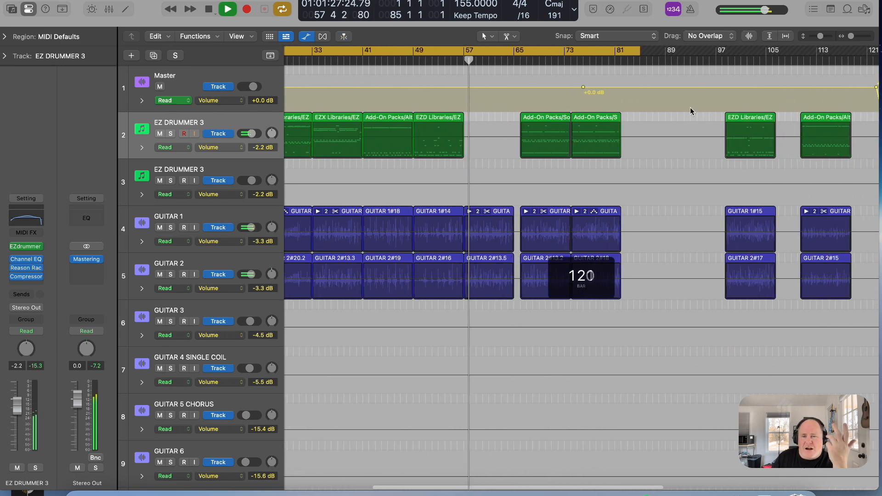
{"action": "left_click", "coordinate": [720, 61]}
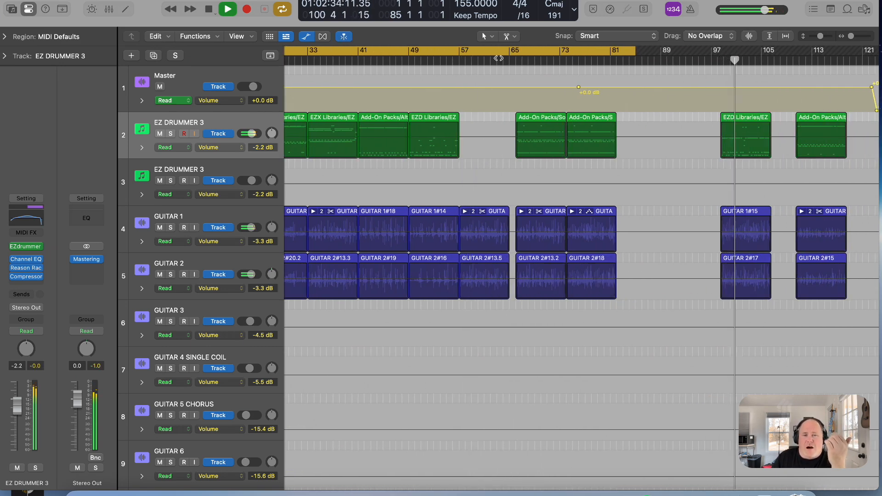
Step: Play the two sections from bar 66 onward, stop playback, and place the playhead at the last section near bar 111
{"action": "left_click", "coordinate": [514, 61]}
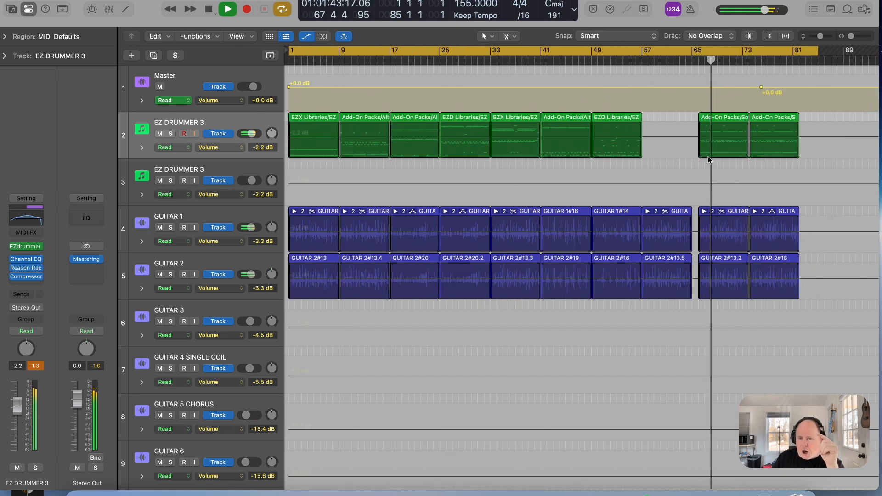
{"action": "scroll", "coordinate": [736, 120], "scroll_direction": "right", "scroll_amount": 10}
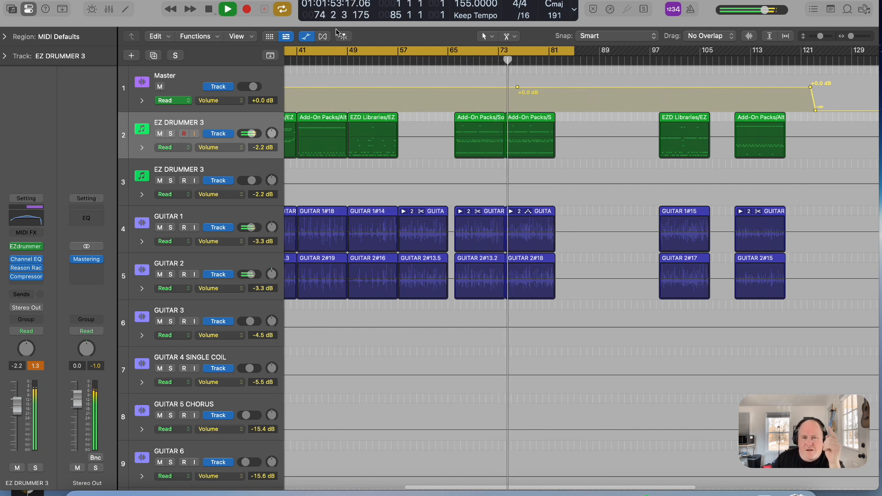
{"action": "key", "text": "space"}
{"action": "key", "text": "Return"}
{"action": "scroll", "coordinate": [591, 79], "scroll_direction": "right", "scroll_amount": 10}
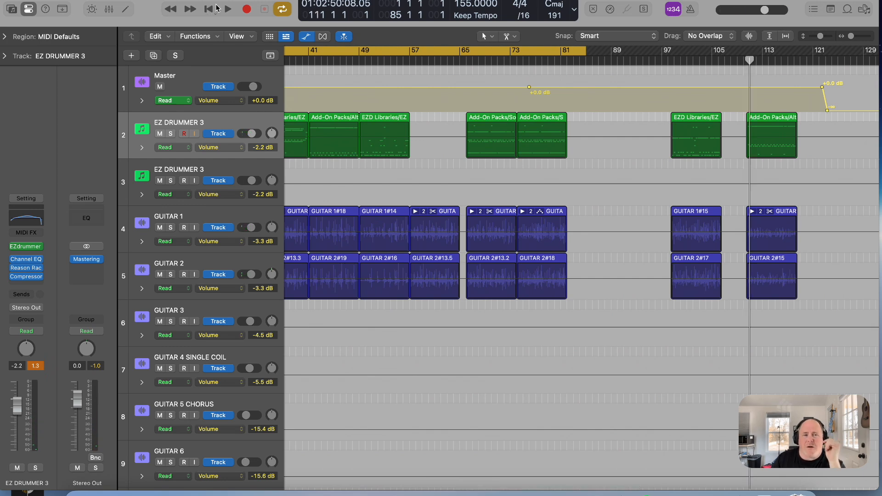
Step: Play the last drum and guitar section near bar 111, and return the playhead to the project start
{"action": "left_click", "coordinate": [225, 9]}
{"action": "scroll", "coordinate": [594, 52], "scroll_direction": "right", "scroll_amount": 4}
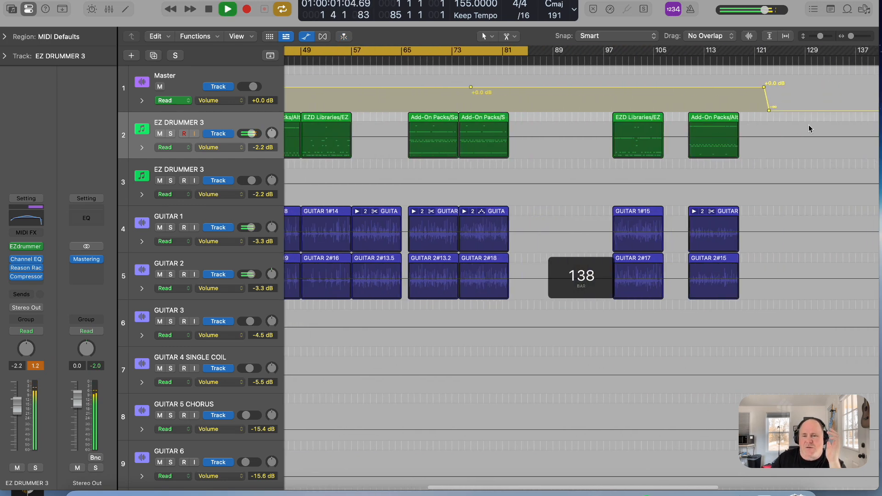
{"action": "left_click", "coordinate": [647, 62]}
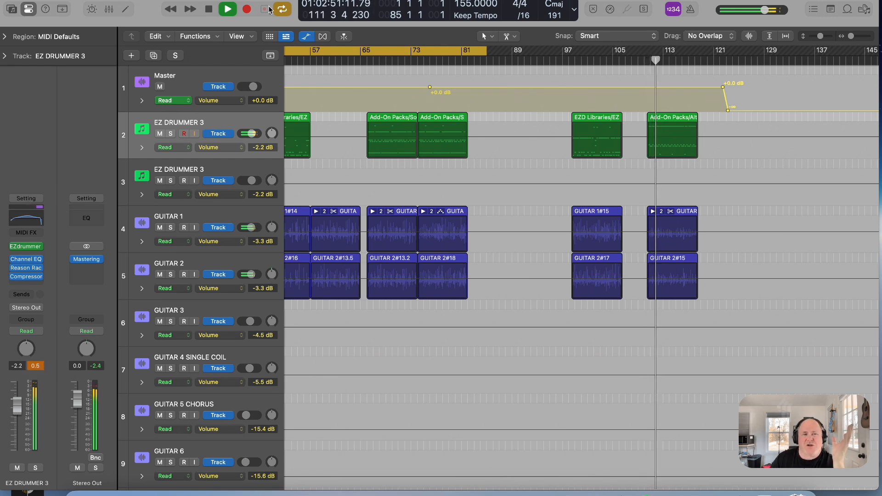
{"action": "double_click", "coordinate": [209, 9]}
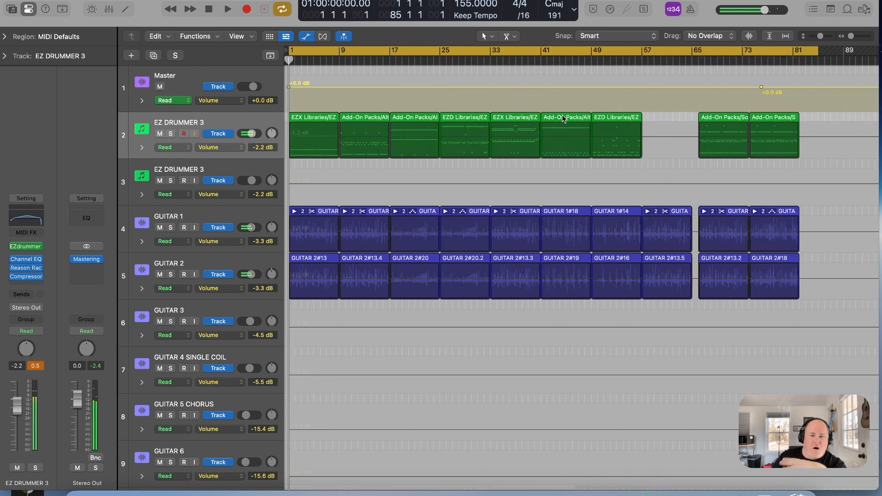
Step: Move the Master volume automation's fade-out to about bar 84, and hide the track automation
{"action": "scroll", "coordinate": [565, 132], "scroll_direction": "right", "scroll_amount": 10}
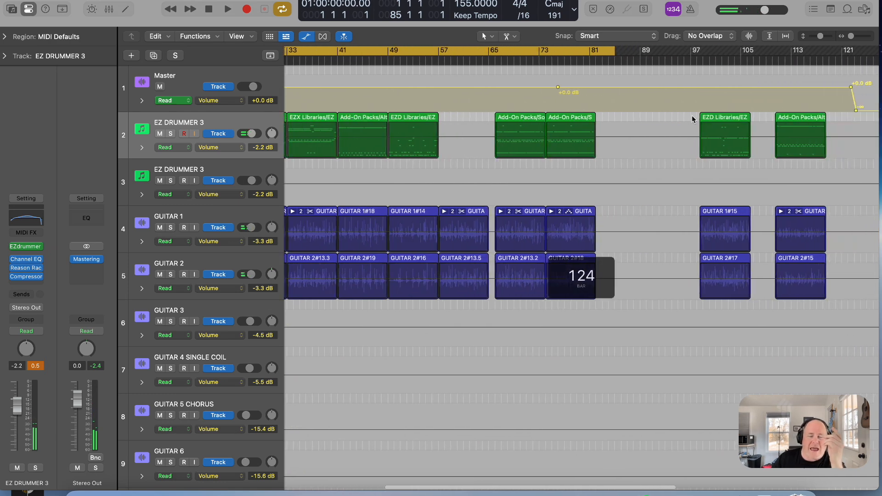
{"action": "left_click_drag", "start_coordinate": [773, 103], "coordinate": [531, 94]}
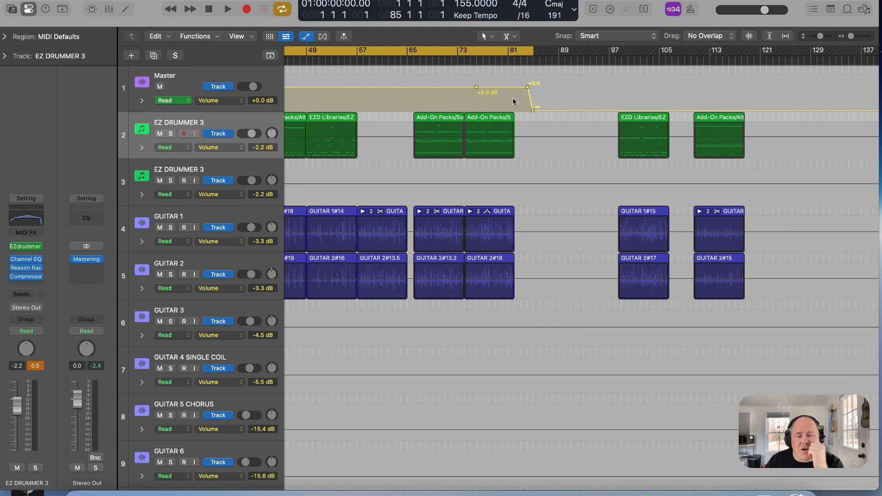
{"action": "key", "text": "a"}
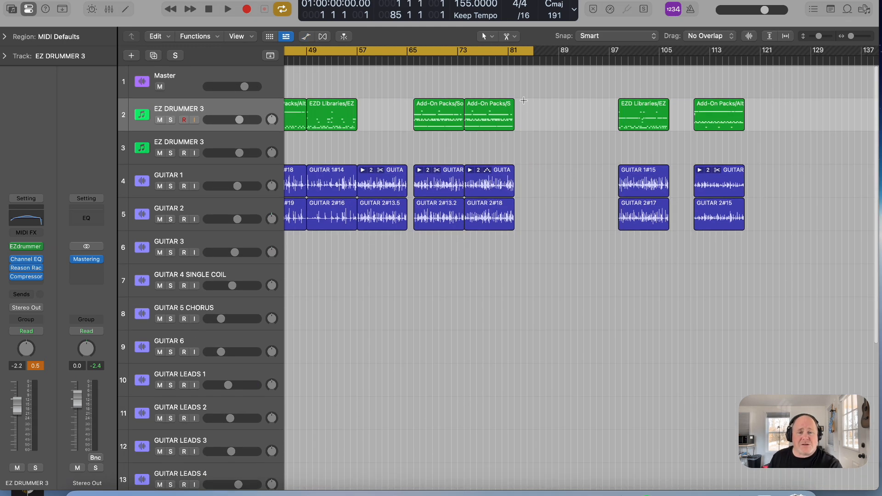
Step: Move the six leftover drum and guitar regions near bars 98 and 110 farther along the timeline, starting at about bar 124
{"action": "left_click_drag", "start_coordinate": [605, 104], "coordinate": [773, 213]}
{"action": "left_click_drag", "start_coordinate": [658, 108], "coordinate": [813, 115]}
{"action": "scroll", "coordinate": [693, 111], "scroll_direction": "left", "scroll_amount": 10}
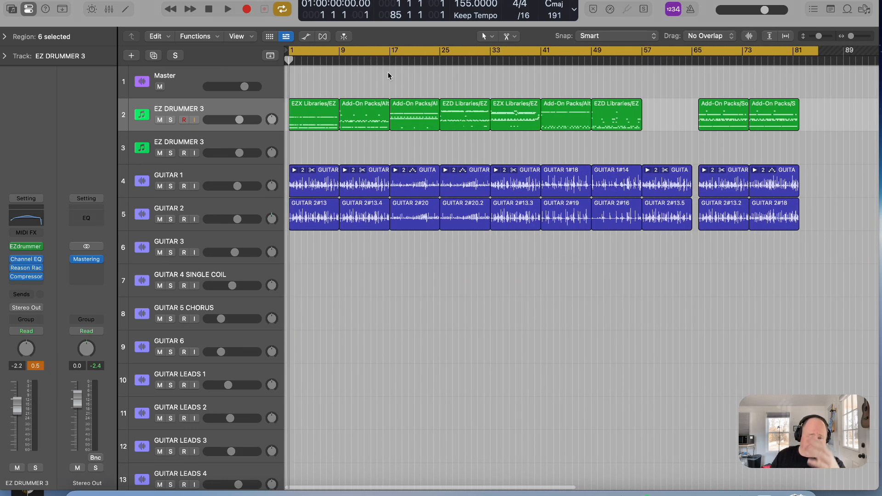
Step: Play the arrangement from the start and slightly adjust the FX 1 track's volume during playback
{"action": "scroll", "coordinate": [388, 72], "scroll_direction": "down", "scroll_amount": 1}
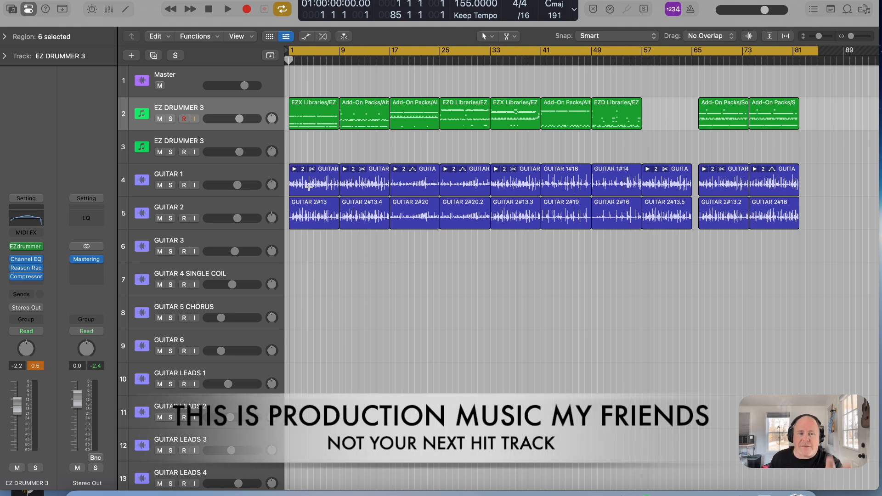
{"action": "key", "text": "space"}
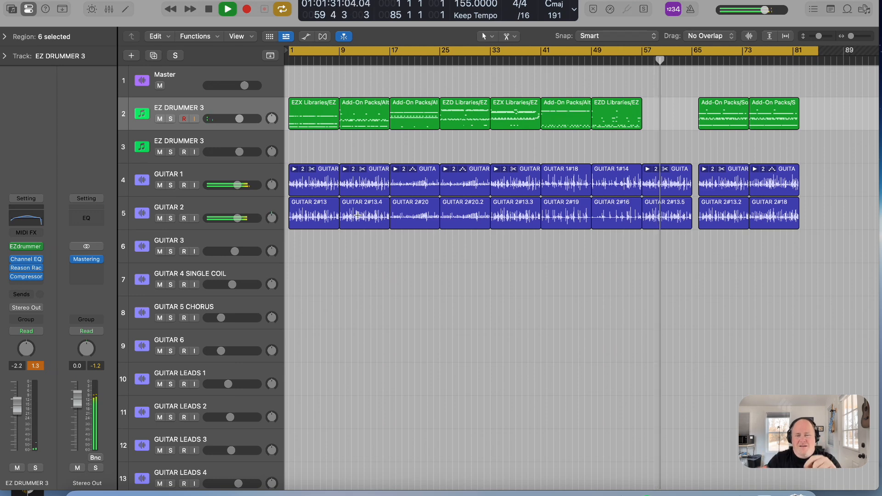
{"action": "scroll", "coordinate": [472, 411], "scroll_direction": "down", "scroll_amount": 5}
{"action": "scroll", "coordinate": [472, 410], "scroll_direction": "down", "scroll_amount": 1}
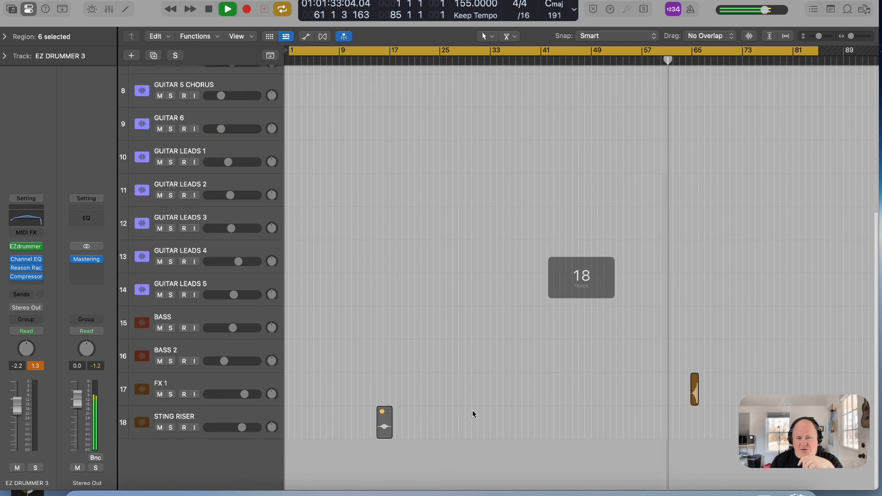
{"action": "left_click", "coordinate": [246, 395]}
{"action": "left_click_drag", "start_coordinate": [246, 396], "coordinate": [245, 395]}
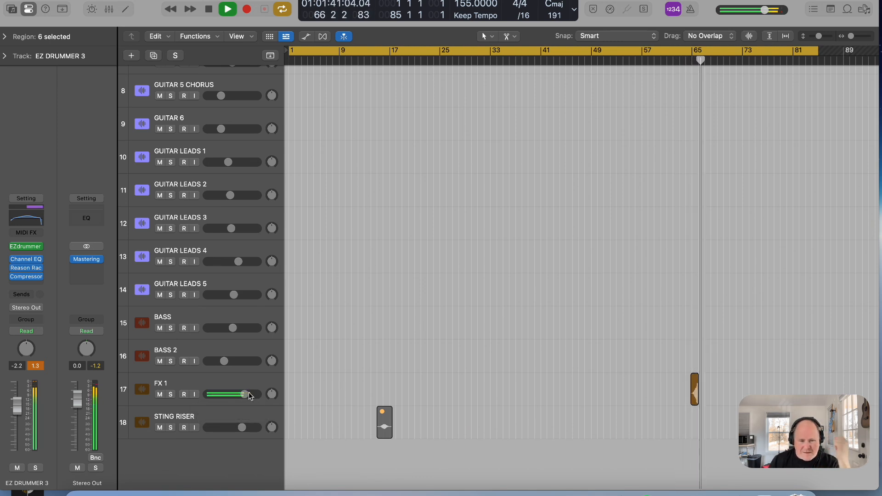
Step: Listen to the final two sections from about bar 66, and return the playhead to the project start
{"action": "scroll", "coordinate": [275, 396], "scroll_direction": "up", "scroll_amount": 8}
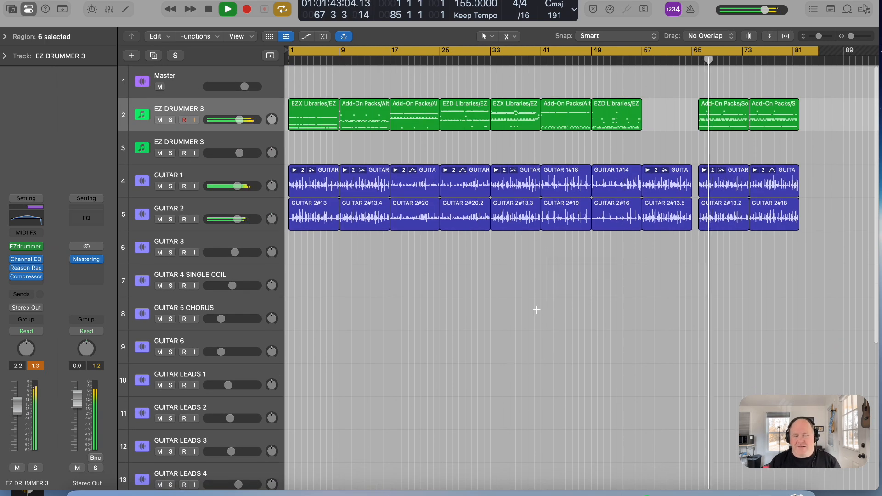
{"action": "scroll", "coordinate": [678, 363], "scroll_direction": "down", "scroll_amount": 5}
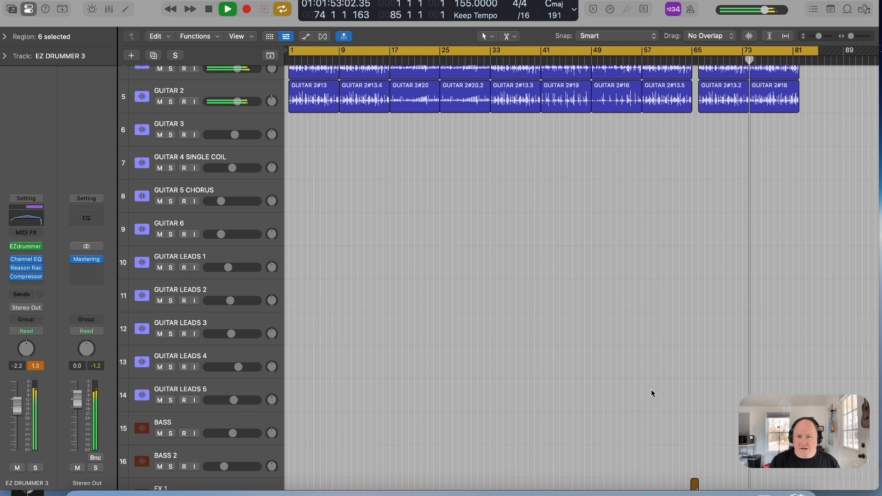
{"action": "scroll", "coordinate": [658, 331], "scroll_direction": "up", "scroll_amount": 5}
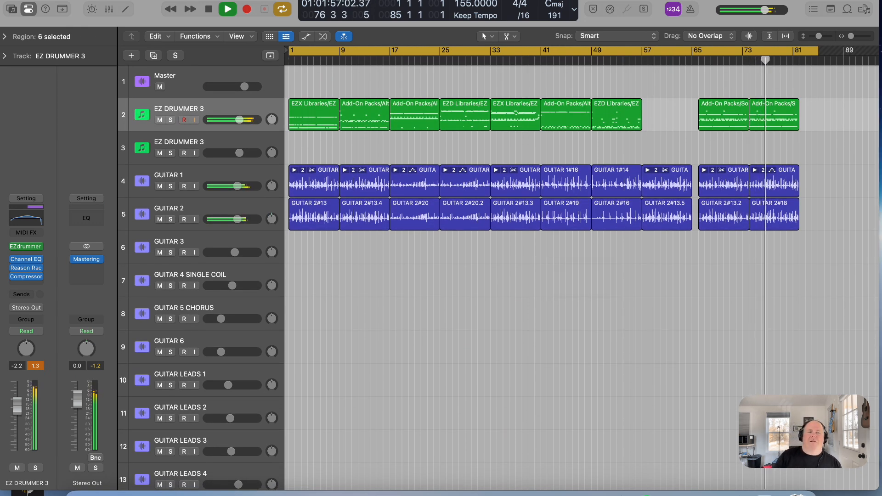
{"action": "double_click", "coordinate": [209, 10]}
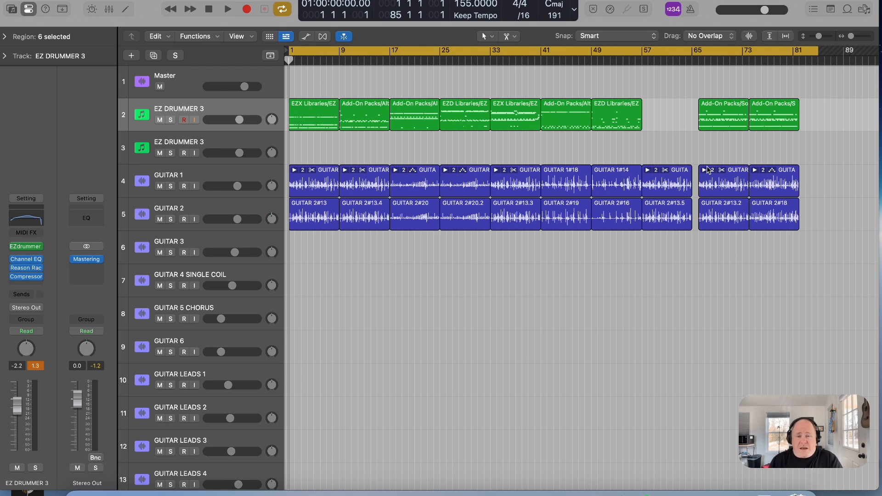
{"action": "scroll", "coordinate": [360, 142], "scroll_direction": "right", "scroll_amount": 1}
{"action": "scroll", "coordinate": [361, 143], "scroll_direction": "left", "scroll_amount": 1}
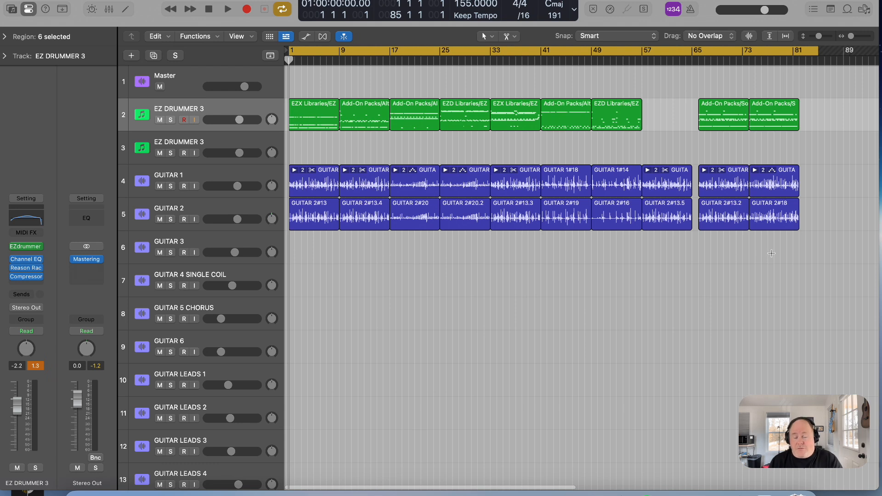
{"action": "scroll", "coordinate": [504, 247], "scroll_direction": "right", "scroll_amount": 1}
{"action": "scroll", "coordinate": [510, 248], "scroll_direction": "left", "scroll_amount": 1}
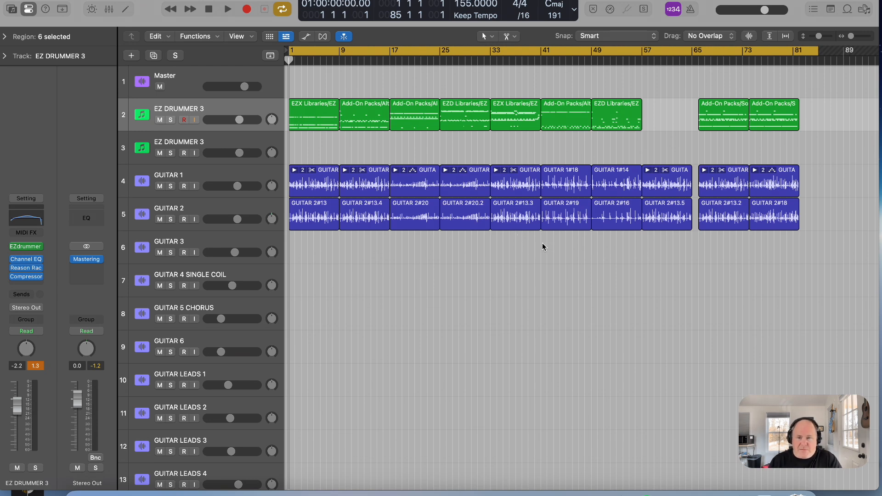
{"action": "scroll", "coordinate": [547, 245], "scroll_direction": "down", "scroll_amount": 1}
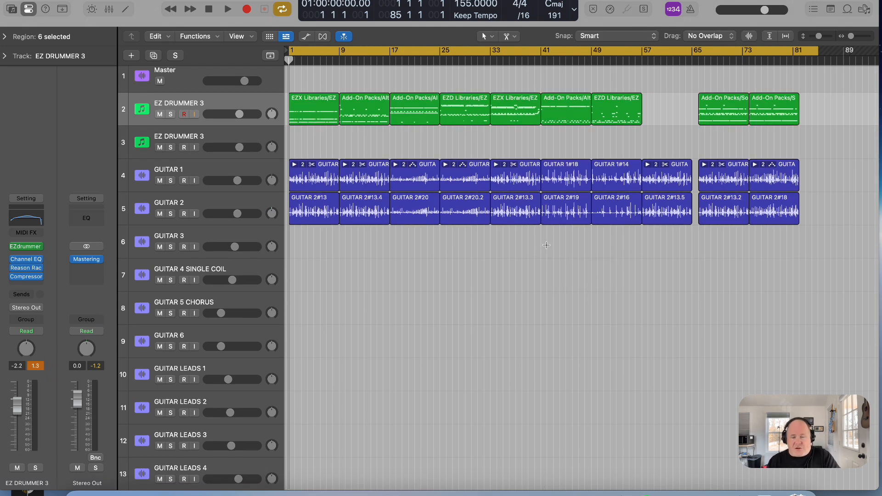
{"action": "scroll", "coordinate": [398, 92], "scroll_direction": "down", "scroll_amount": 3}
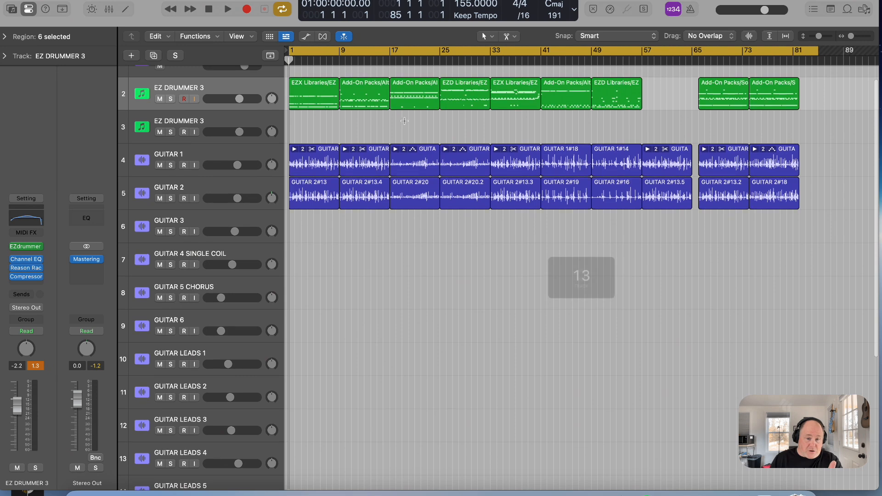
Step: Start playback at bar 9 with the cycle range set to bars 9 to 17
{"action": "scroll", "coordinate": [400, 116], "scroll_direction": "up", "scroll_amount": 4}
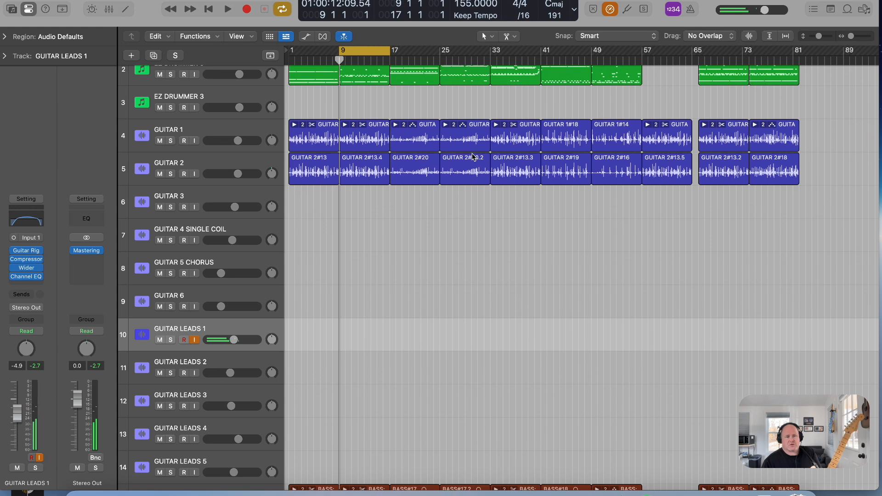
{"action": "left_click", "coordinate": [229, 10]}
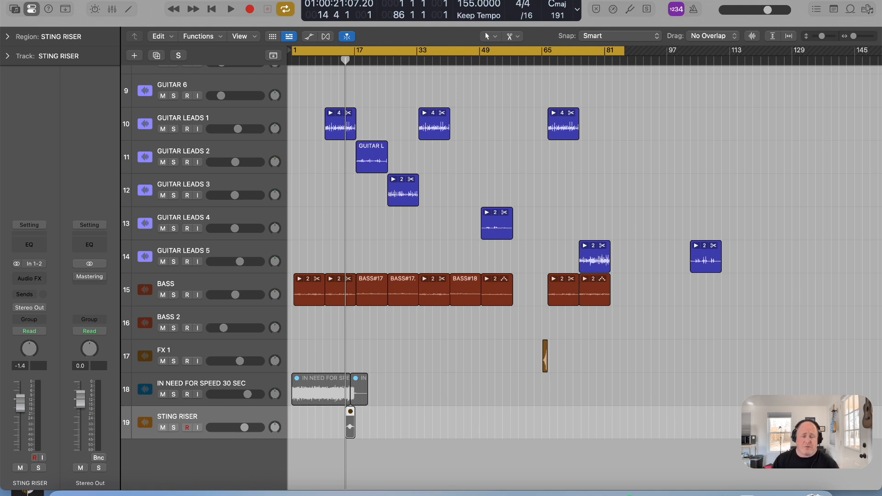
Step: Delete the six leftover drum and guitar regions beyond bar 120, and erase their automation data
{"action": "left_click", "coordinate": [716, 182]}
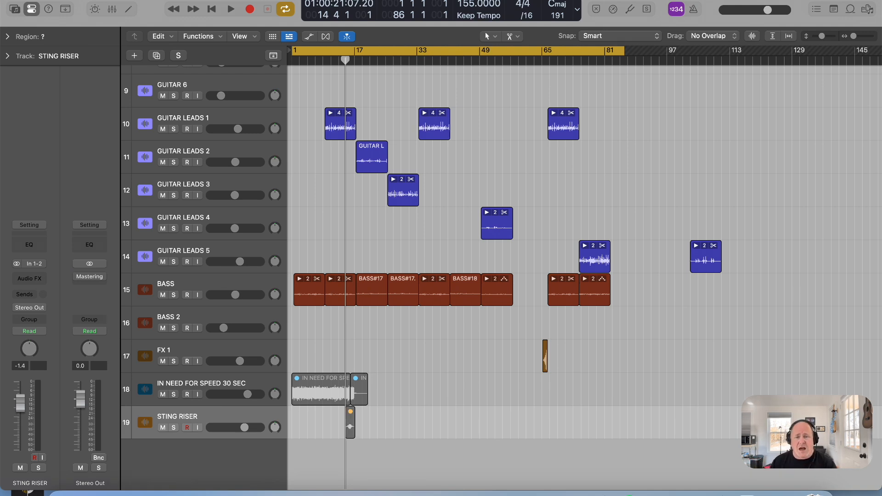
{"action": "scroll", "coordinate": [452, 271], "scroll_direction": "up", "scroll_amount": 10}
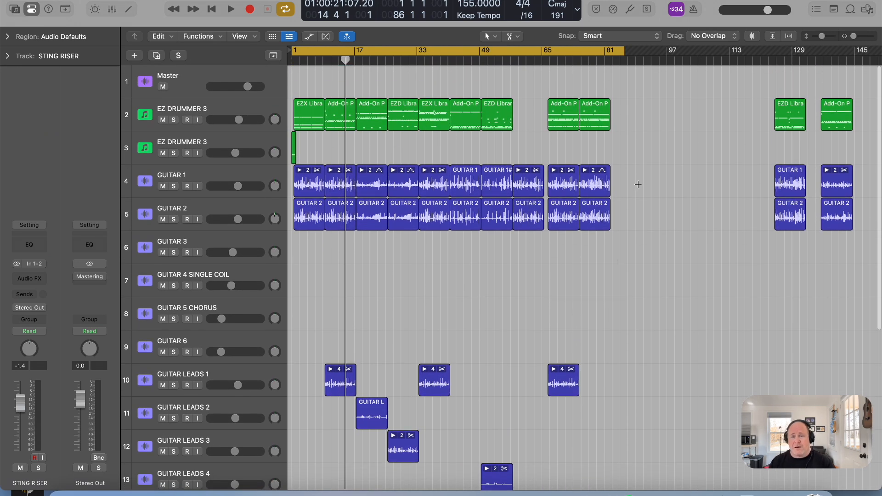
{"action": "scroll", "coordinate": [740, 123], "scroll_direction": "right", "scroll_amount": 5}
{"action": "scroll", "coordinate": [740, 120], "scroll_direction": "left", "scroll_amount": 1}
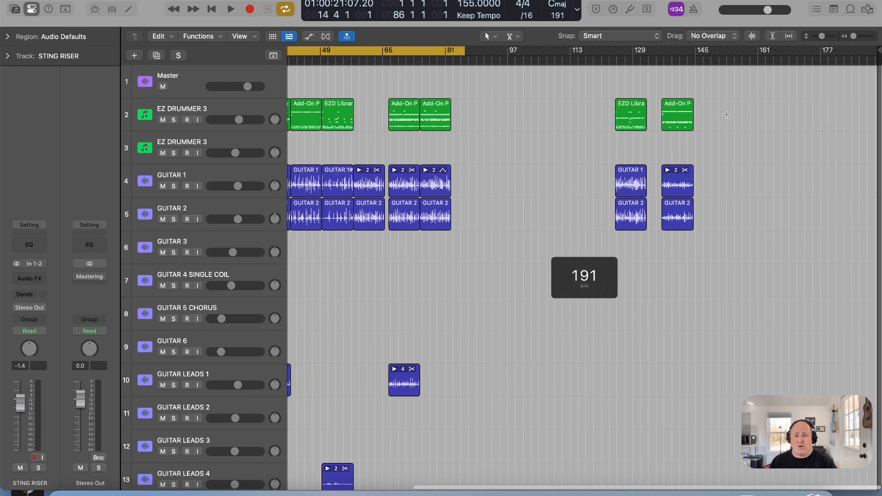
{"action": "mouse_move", "coordinate": [602, 97]}
{"action": "left_mouse_down"}
{"action": "mouse_move", "coordinate": [735, 138]}
{"action": "mouse_move", "coordinate": [722, 262]}
{"action": "left_mouse_up"}
{"action": "key", "text": "Delete"}
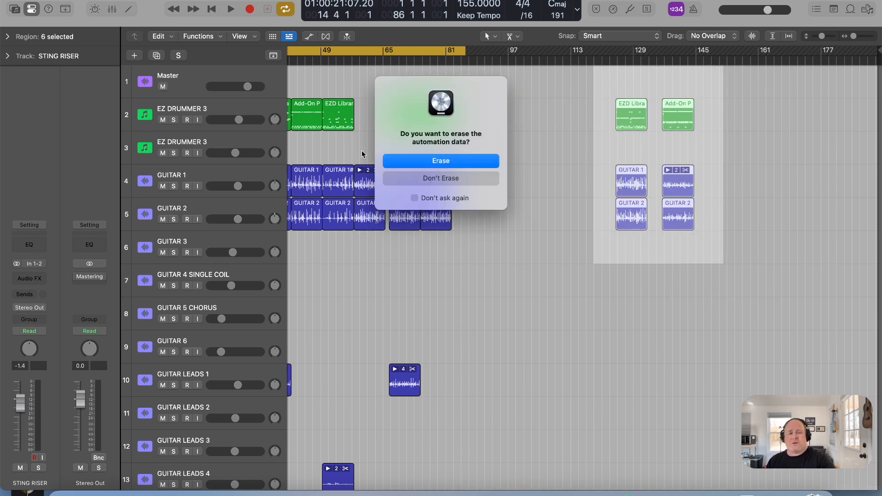
{"action": "left_click", "coordinate": [415, 160]}
{"action": "scroll", "coordinate": [427, 156], "scroll_direction": "left", "scroll_amount": 8}
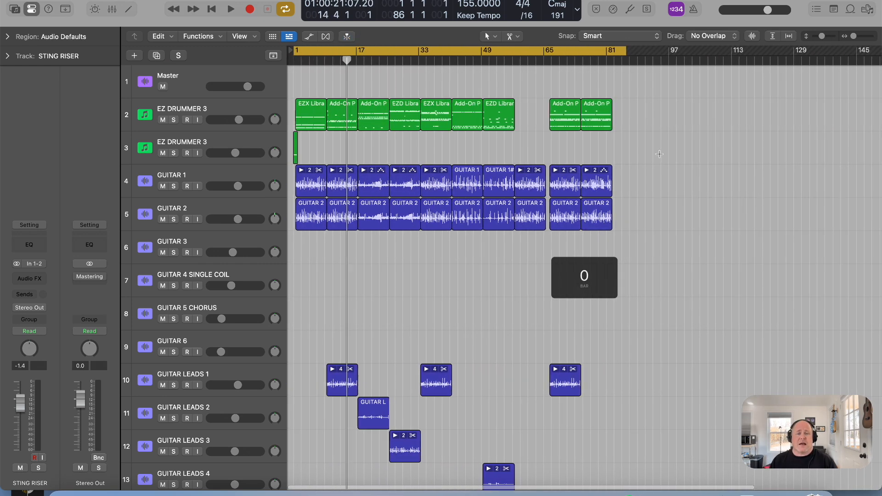
Step: Save the project and return the playhead to the beginning
{"action": "left_click", "coordinate": [71, 0]}
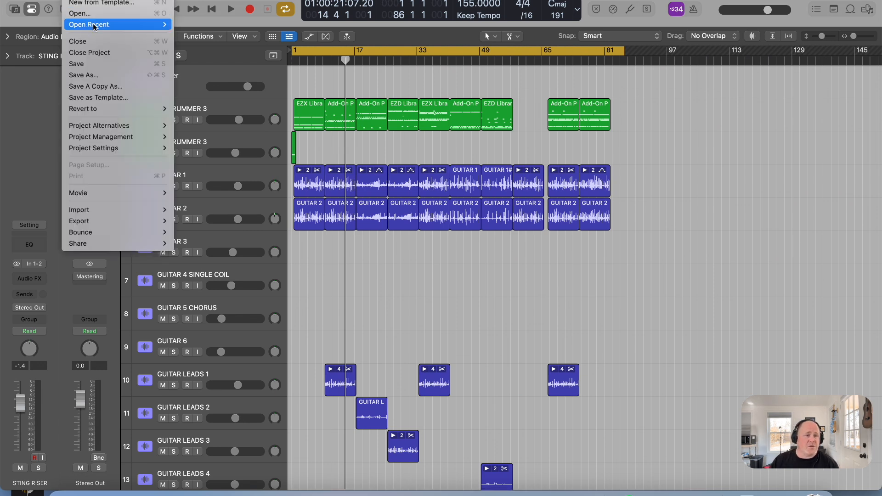
{"action": "left_click", "coordinate": [92, 63]}
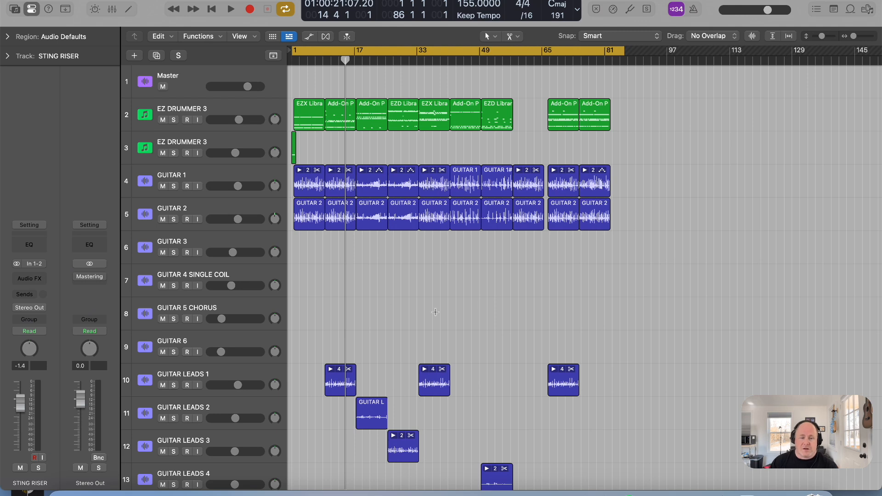
{"action": "left_click", "coordinate": [212, 9]}
Step: Look over the guitar lead, bass and FX tracks, down to IN NEED FOR SPEED 30 SEC and STING RISER
{"action": "scroll", "coordinate": [253, 331], "scroll_direction": "down", "scroll_amount": 5}
{"action": "scroll", "coordinate": [241, 313], "scroll_direction": "down", "scroll_amount": 4}
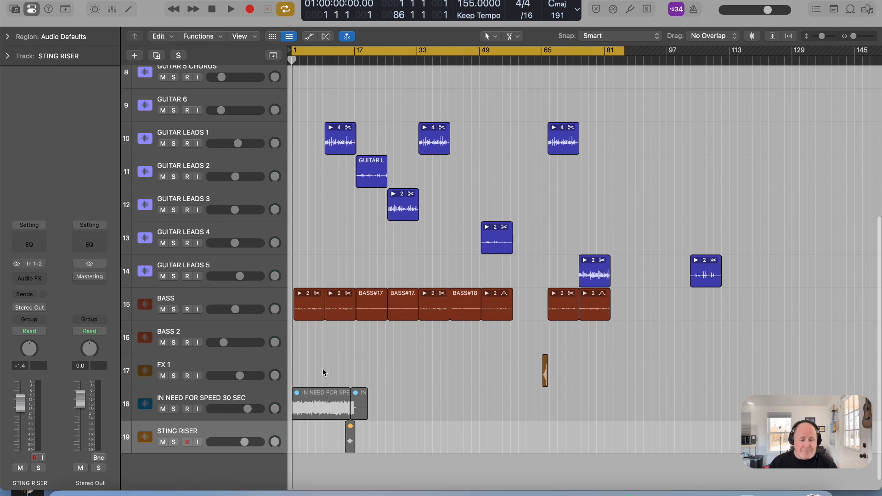
{"action": "scroll", "coordinate": [324, 370], "scroll_direction": "down", "scroll_amount": 1}
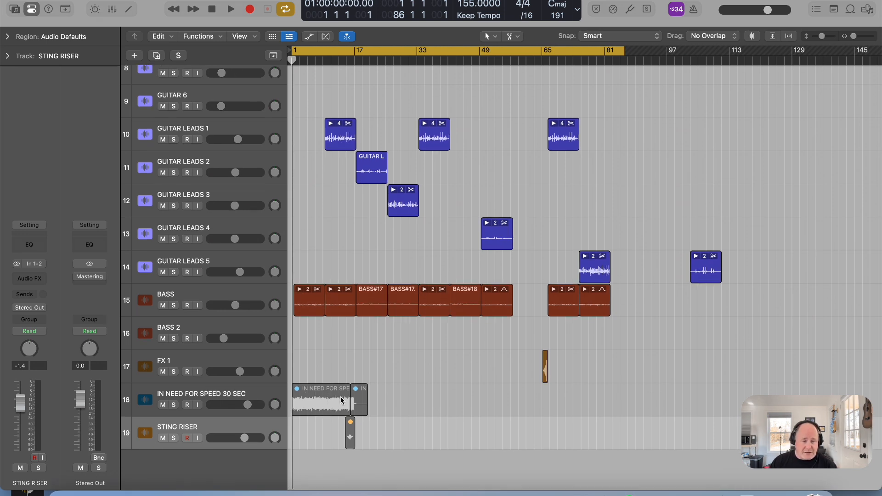
{"action": "scroll", "coordinate": [341, 400], "scroll_direction": "right", "scroll_amount": 1}
{"action": "scroll", "coordinate": [341, 400], "scroll_direction": "left", "scroll_amount": 1}
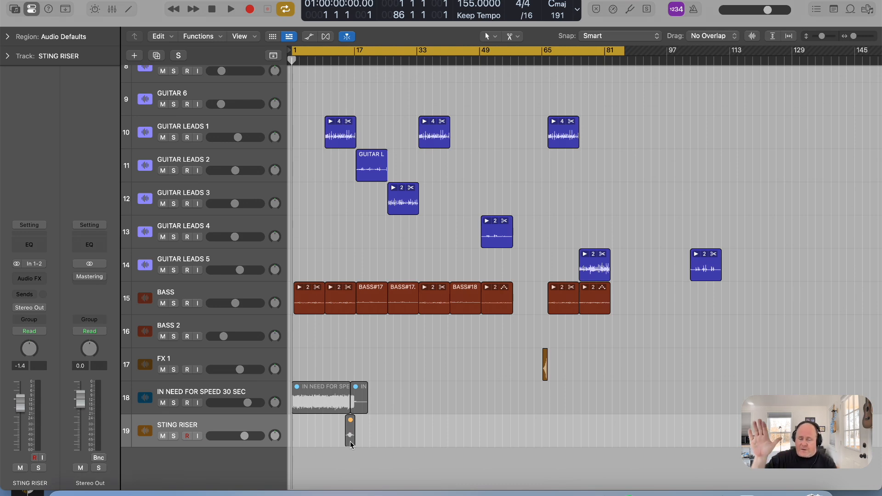
Step: Solo the first EZ DRUMMER 3 track, number 2
{"action": "scroll", "coordinate": [406, 250], "scroll_direction": "up", "scroll_amount": 10}
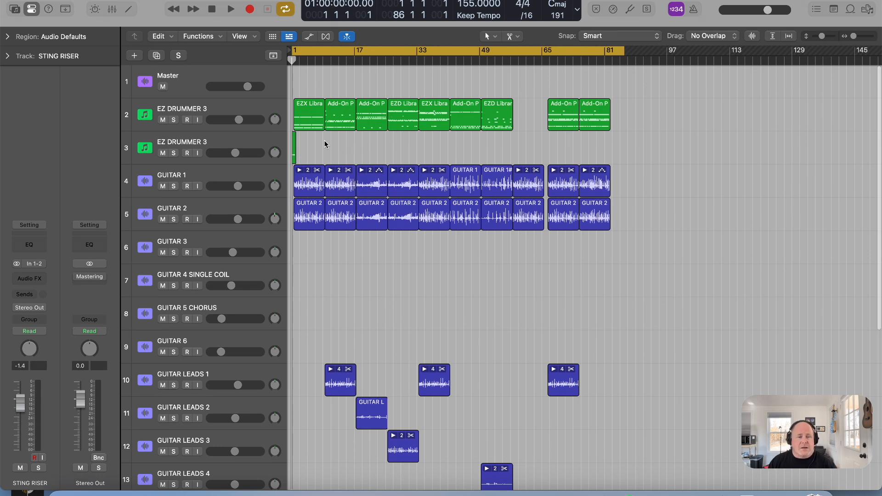
{"action": "scroll", "coordinate": [325, 143], "scroll_direction": "down", "scroll_amount": 1}
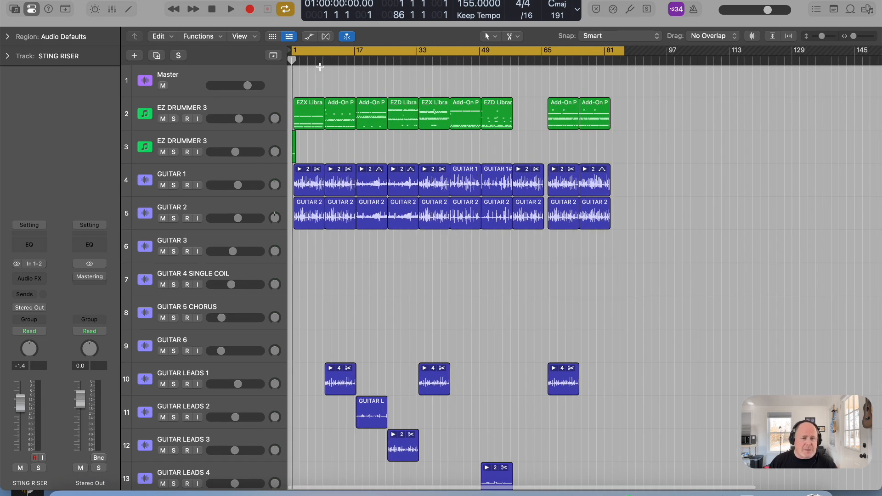
{"action": "scroll", "coordinate": [307, 87], "scroll_direction": "down", "scroll_amount": 1}
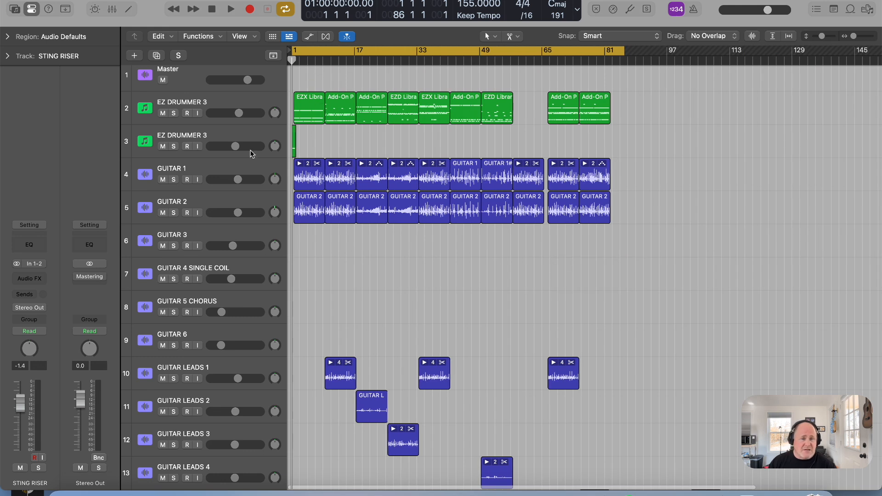
{"action": "left_click", "coordinate": [173, 114]}
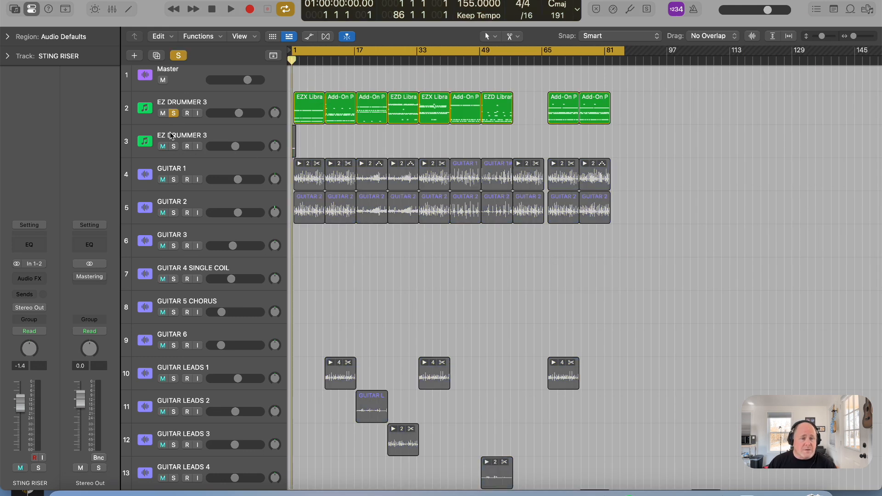
Step: Solo the second EZ DRUMMER 3 track, number 3, and play the opening with only the two drum tracks
{"action": "left_click", "coordinate": [173, 147]}
{"action": "left_click", "coordinate": [232, 10]}
{"action": "left_click", "coordinate": [211, 9]}
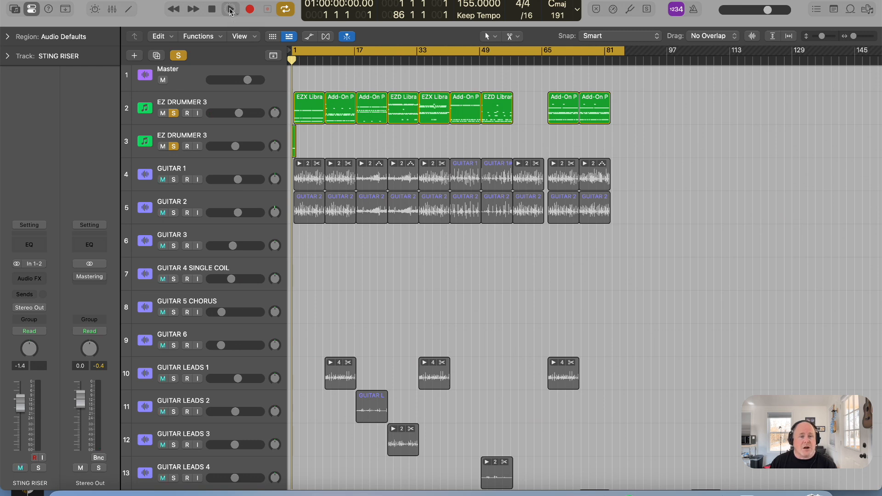
{"action": "left_click", "coordinate": [230, 10]}
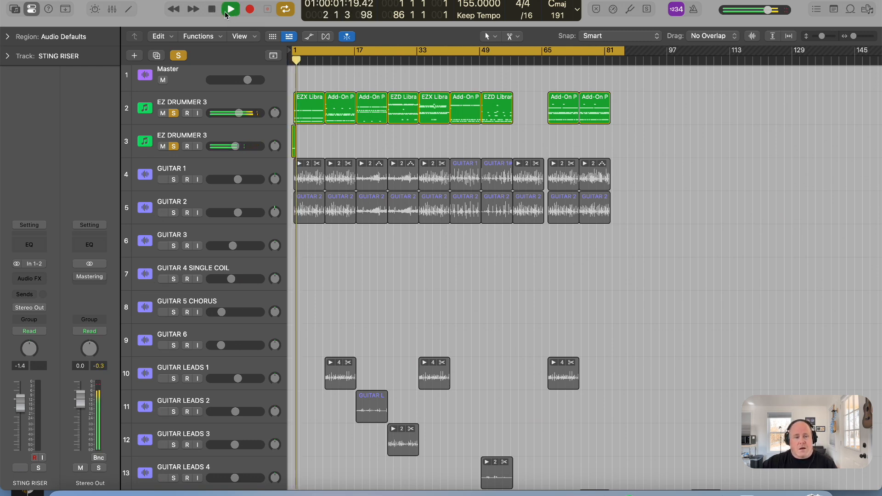
{"action": "key", "text": "space"}
{"action": "left_click", "coordinate": [230, 10]}
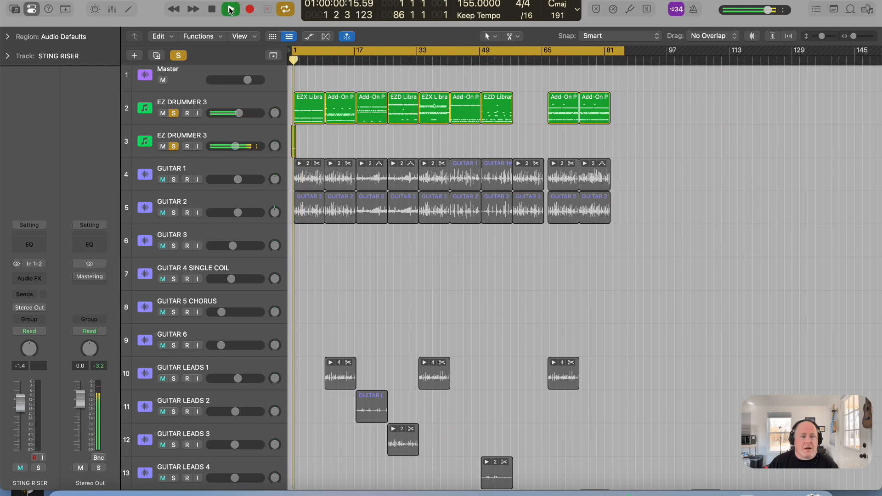
{"action": "key", "text": "space"}
Step: Clear all track solos, play the opening with the full mix, and return to the beginning
{"action": "left_click", "coordinate": [180, 56]}
{"action": "left_click", "coordinate": [231, 8]}
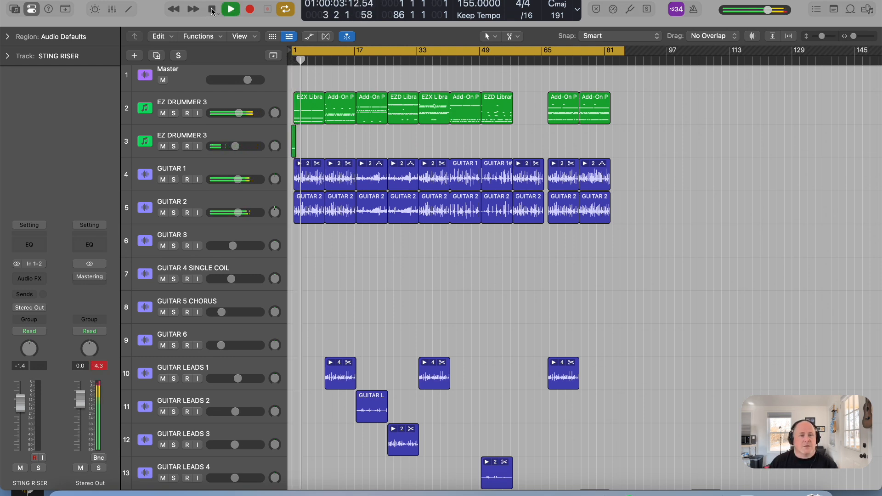
{"action": "left_click", "coordinate": [211, 9]}
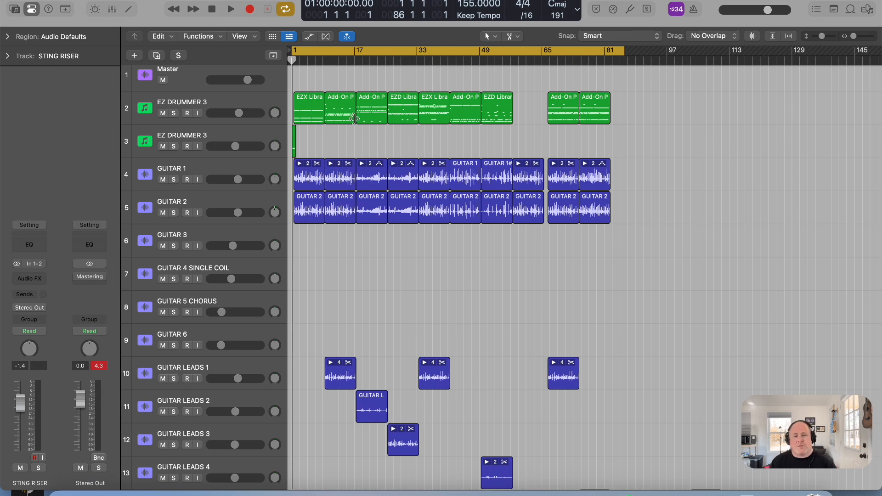
Step: Review the lead, bass and FX tracks, play the FX 1 transition from bar 65, and return to the beginning
{"action": "scroll", "coordinate": [518, 121], "scroll_direction": "down", "scroll_amount": 7}
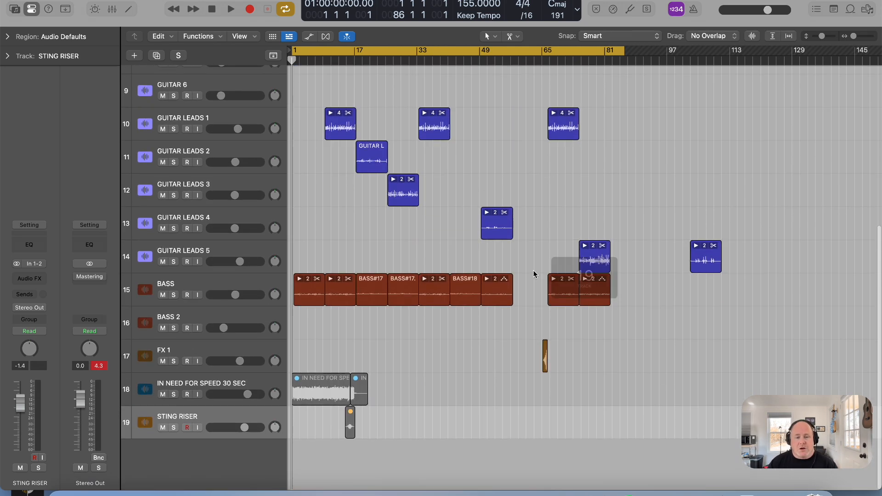
{"action": "scroll", "coordinate": [533, 97], "scroll_direction": "up", "scroll_amount": 8}
{"action": "scroll", "coordinate": [533, 125], "scroll_direction": "down", "scroll_amount": 8}
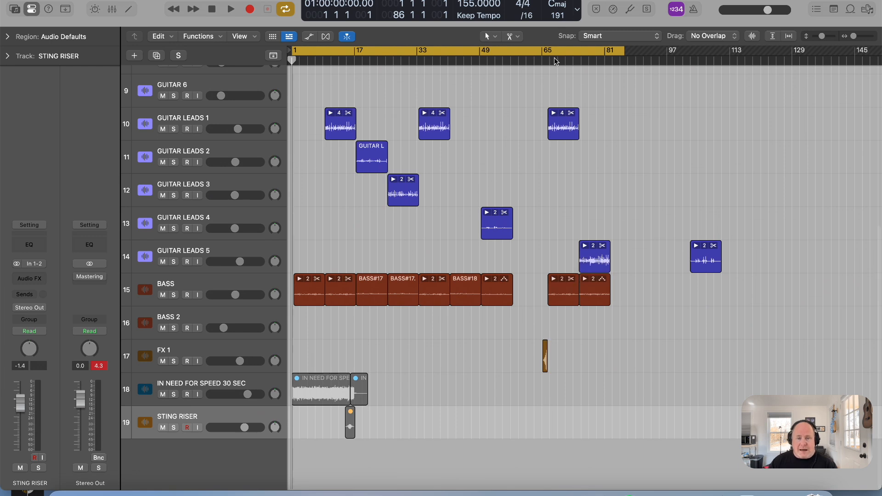
{"action": "scroll", "coordinate": [547, 57], "scroll_direction": "up", "scroll_amount": 4}
{"action": "left_click", "coordinate": [541, 58]}
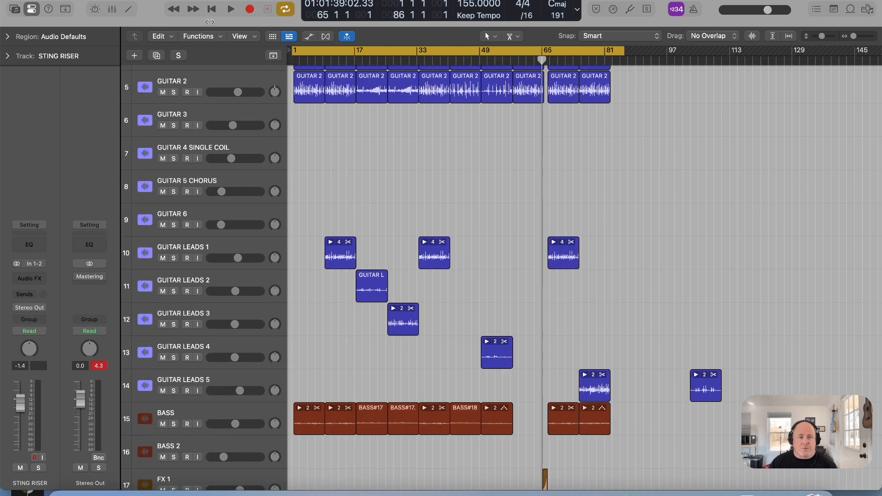
{"action": "left_click", "coordinate": [229, 5]}
{"action": "left_click", "coordinate": [542, 58]}
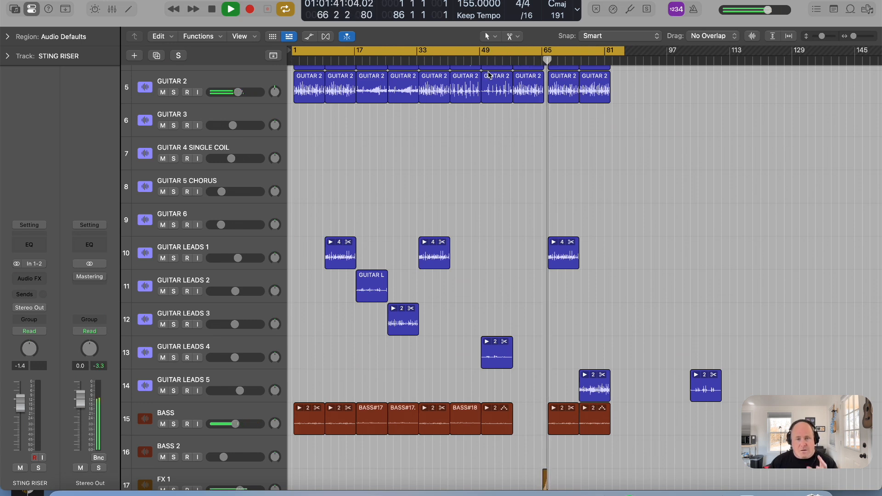
{"action": "left_click", "coordinate": [208, 8]}
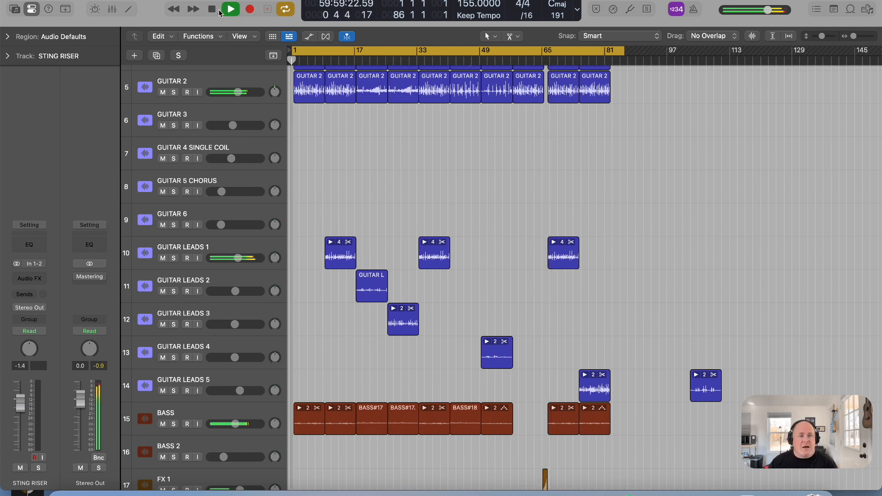
Step: Mute GUITAR LEADS 1 through 5, play the opening without the leads, and return to the beginning
{"action": "scroll", "coordinate": [361, 77], "scroll_direction": "up", "scroll_amount": 4}
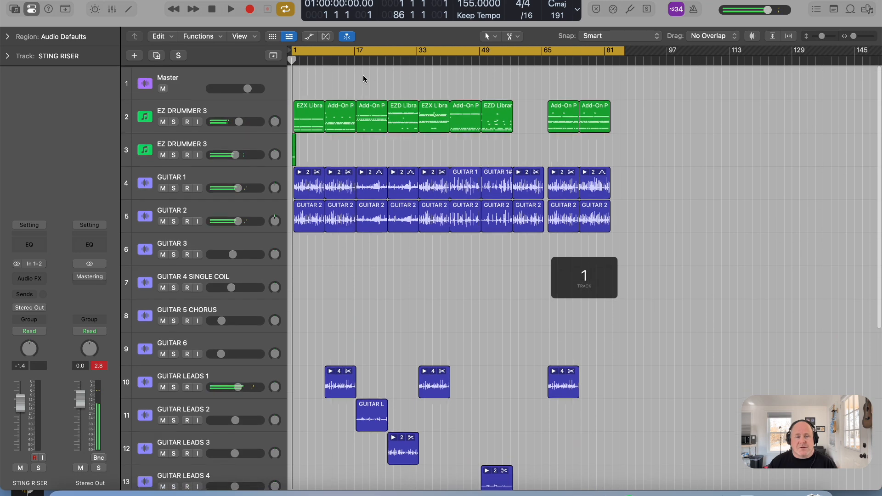
{"action": "scroll", "coordinate": [367, 136], "scroll_direction": "down", "scroll_amount": 3}
{"action": "scroll", "coordinate": [368, 135], "scroll_direction": "down", "scroll_amount": 2}
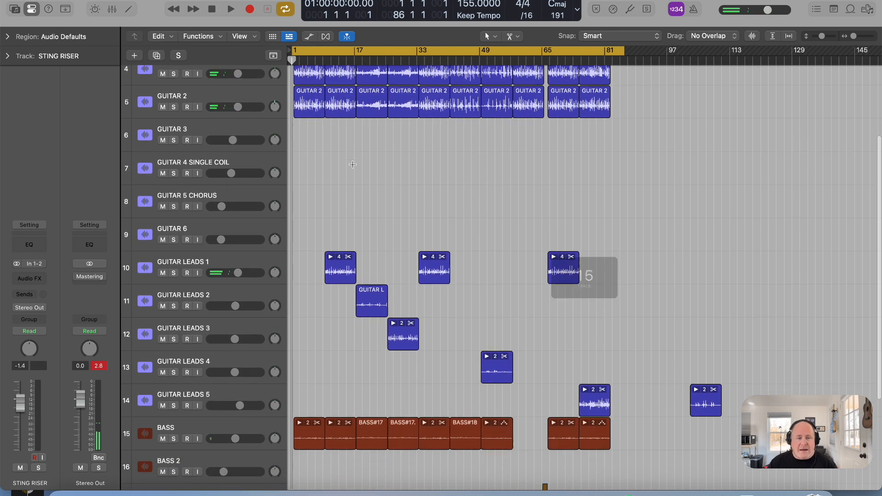
{"action": "left_click", "coordinate": [163, 251]}
{"action": "left_click", "coordinate": [163, 284]}
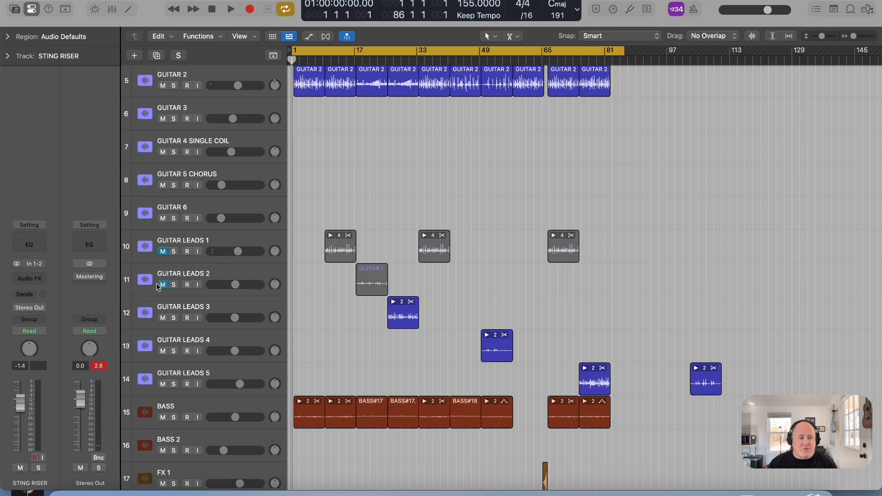
{"action": "left_click", "coordinate": [163, 318]}
{"action": "left_click", "coordinate": [163, 351]}
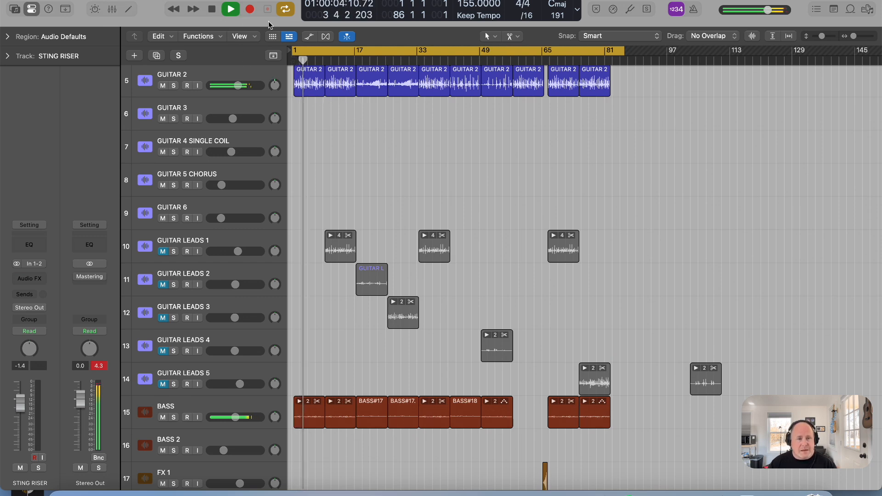
{"action": "left_click", "coordinate": [211, 11]}
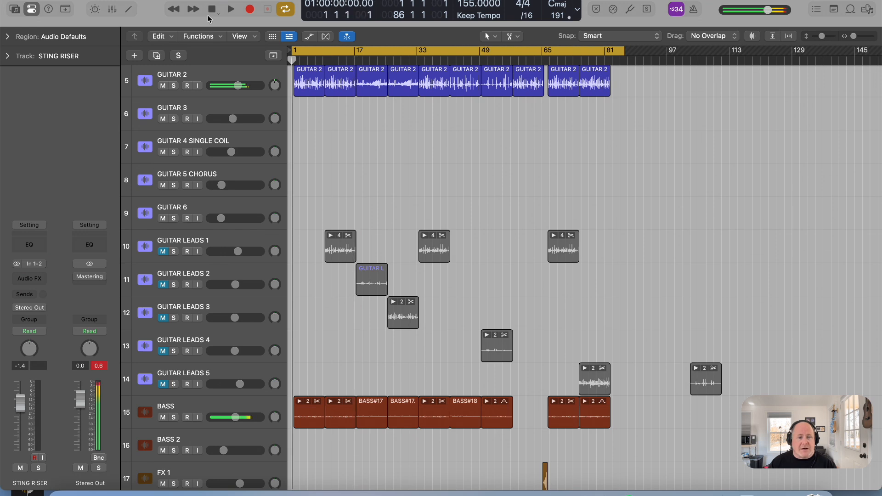
Step: Unmute GUITAR LEADS 1 through 5
{"action": "left_click", "coordinate": [167, 385]}
{"action": "left_click", "coordinate": [163, 351]}
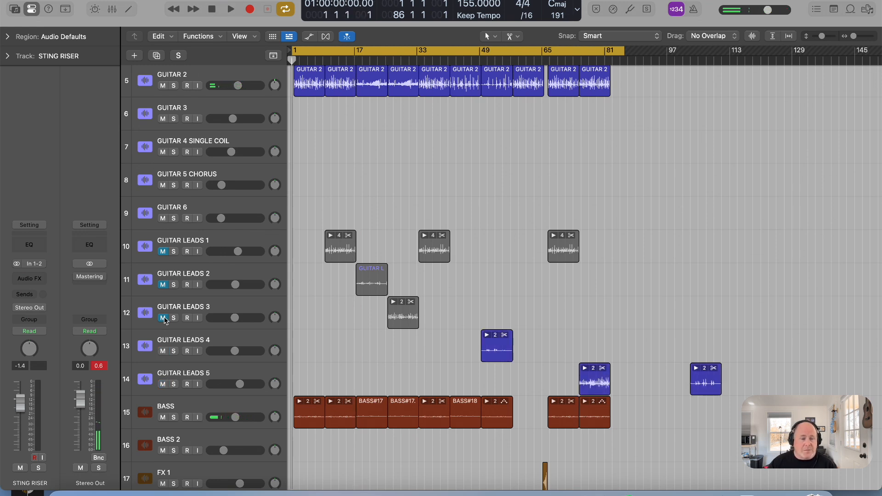
{"action": "left_click", "coordinate": [163, 251]}
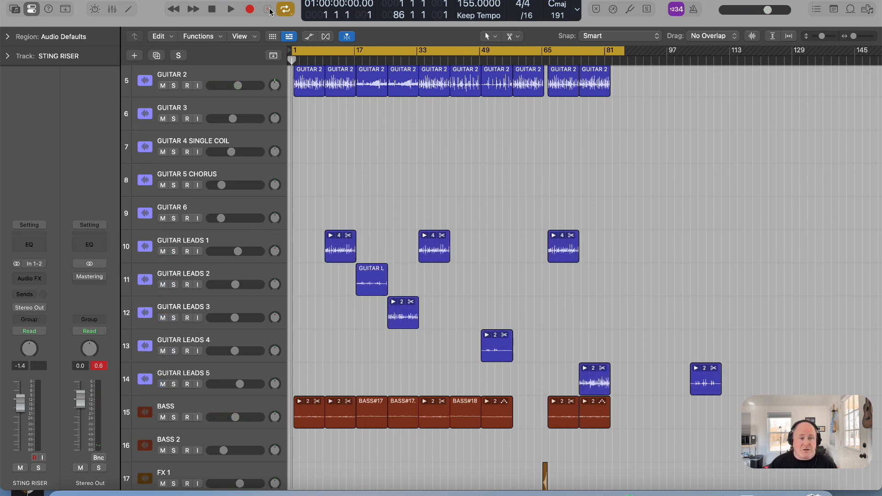
Step: Play the complete arrangement from bar 1 with all leads audible, look through its tracks, and return to the beginning
{"action": "left_click", "coordinate": [231, 10]}
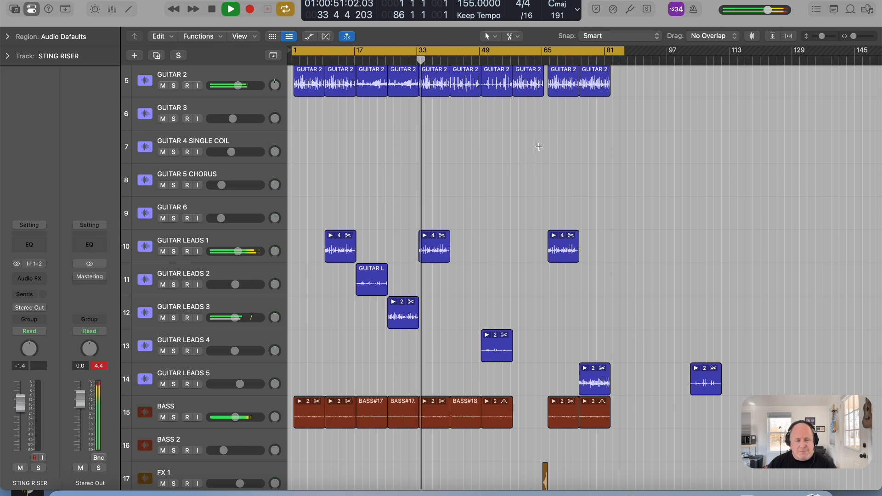
{"action": "scroll", "coordinate": [517, 173], "scroll_direction": "up", "scroll_amount": 4}
{"action": "scroll", "coordinate": [513, 178], "scroll_direction": "down", "scroll_amount": 9}
{"action": "scroll", "coordinate": [510, 182], "scroll_direction": "up", "scroll_amount": 4}
{"action": "scroll", "coordinate": [510, 182], "scroll_direction": "up", "scroll_amount": 3}
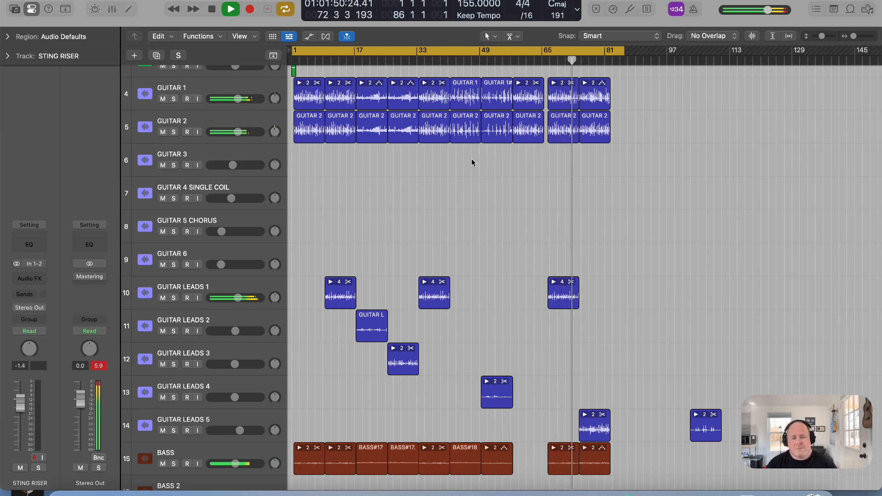
{"action": "left_click", "coordinate": [214, 10]}
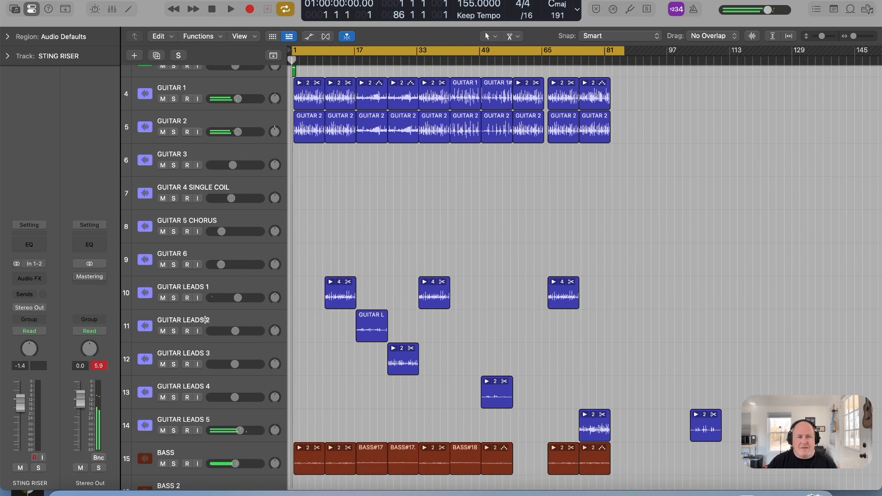
Step: Mute all five GUITAR LEADS tracks again and play the backing section by section from about bar 17 to bar 66
{"action": "left_click", "coordinate": [163, 299]}
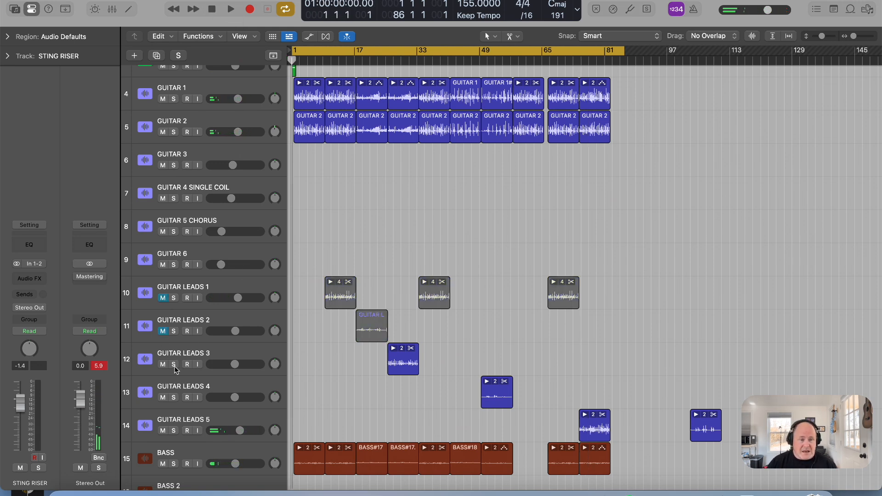
{"action": "left_click", "coordinate": [161, 397]}
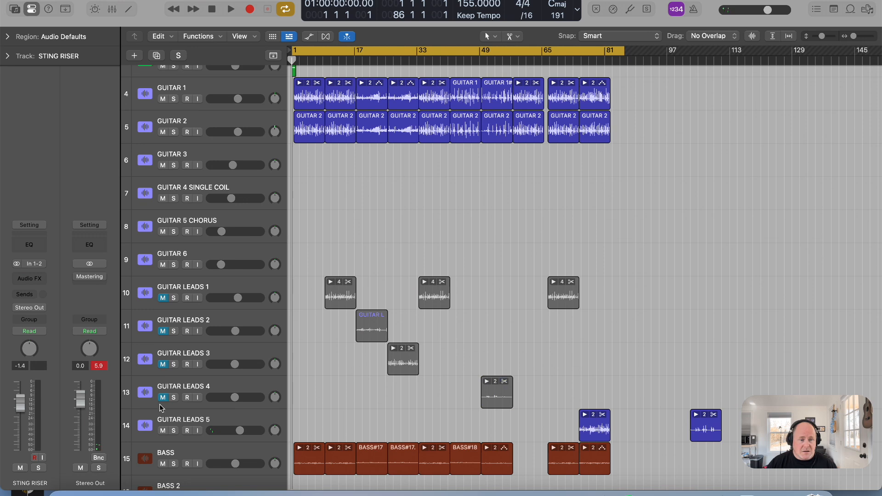
{"action": "left_click", "coordinate": [163, 431]}
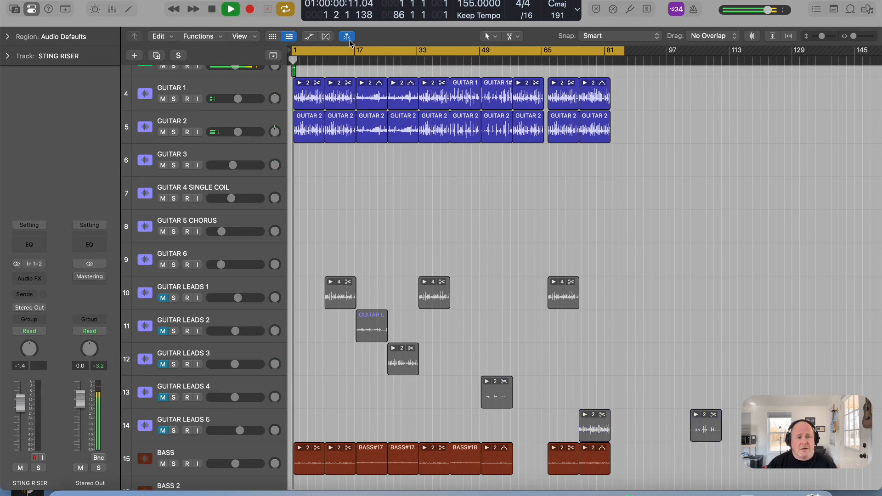
{"action": "left_click", "coordinate": [355, 60]}
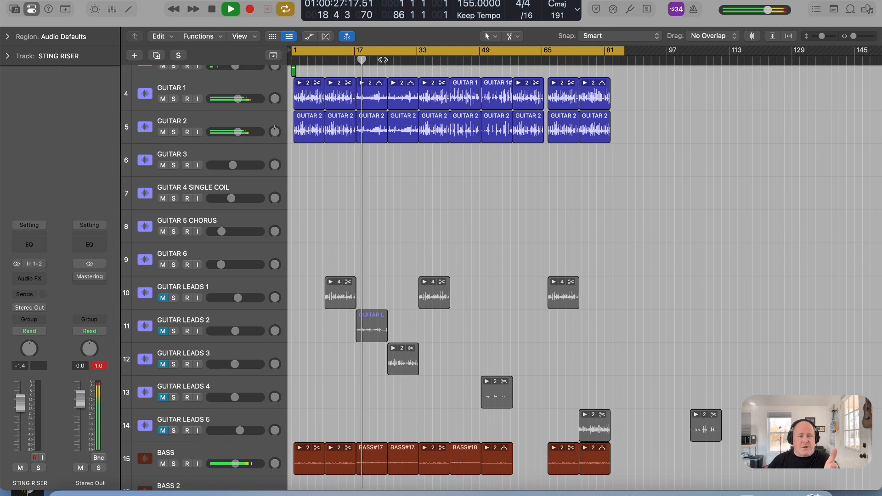
{"action": "left_click", "coordinate": [385, 59]}
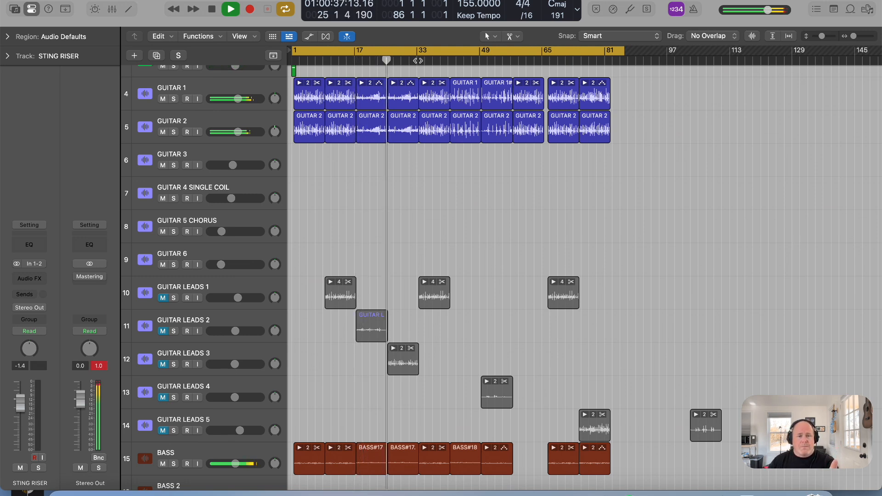
{"action": "left_click", "coordinate": [419, 60]}
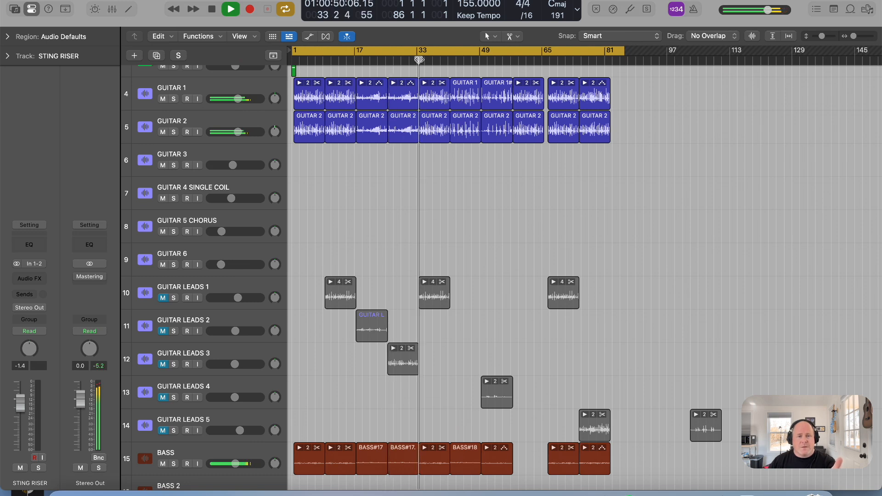
{"action": "left_click", "coordinate": [448, 60]}
{"action": "left_click", "coordinate": [479, 60]}
{"action": "left_click", "coordinate": [547, 60]}
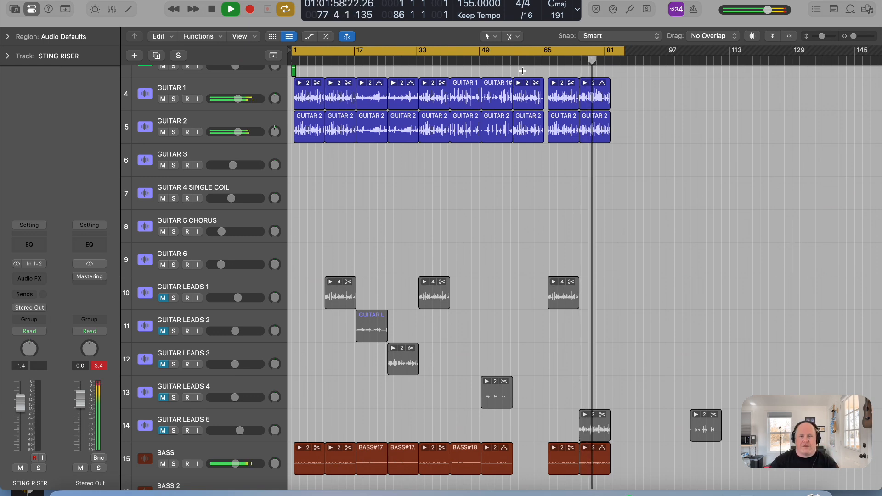
{"action": "left_click", "coordinate": [210, 9]}
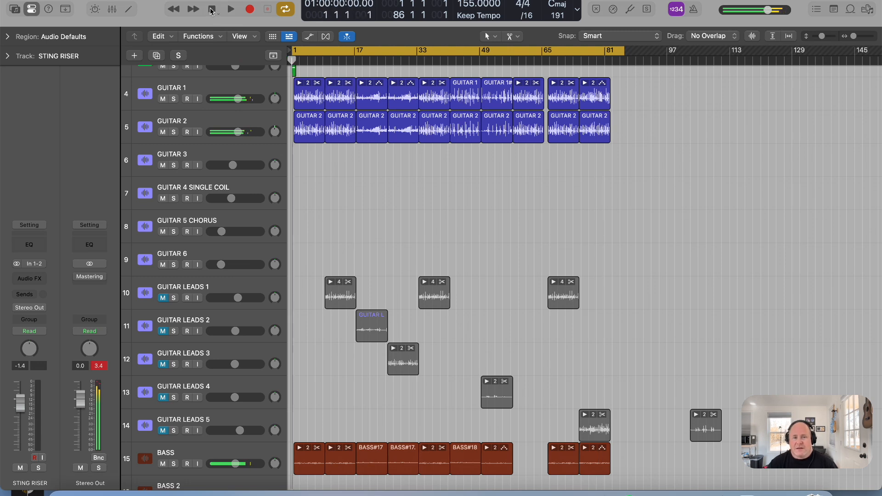
Step: Turn the five muted guitar lead tracks back on
{"action": "left_click", "coordinate": [164, 297]}
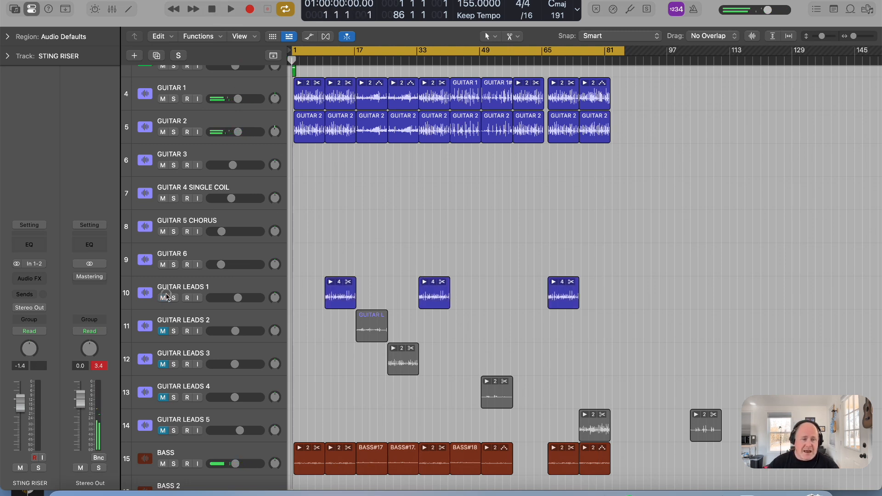
{"action": "left_click", "coordinate": [163, 330]}
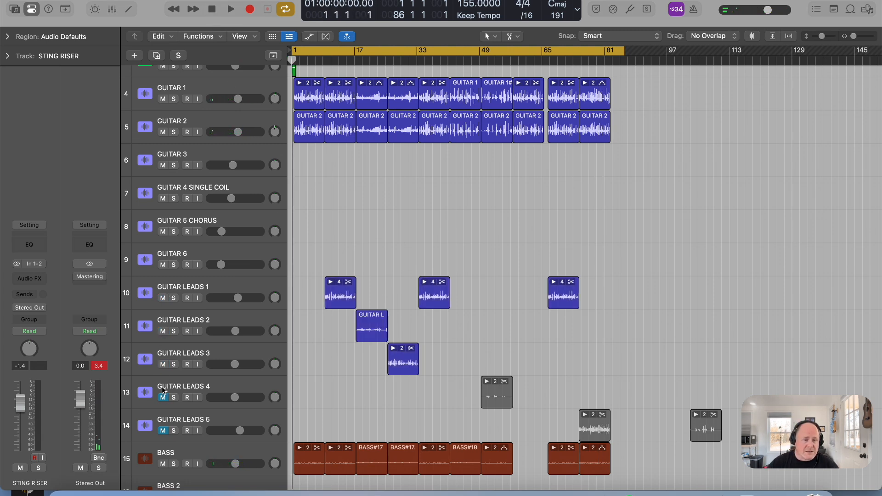
{"action": "left_click", "coordinate": [163, 431]}
Step: Place the playhead at bar 66, beat 3, just before the last two drum and guitar sections
{"action": "scroll", "coordinate": [414, 367], "scroll_direction": "down", "scroll_amount": 5}
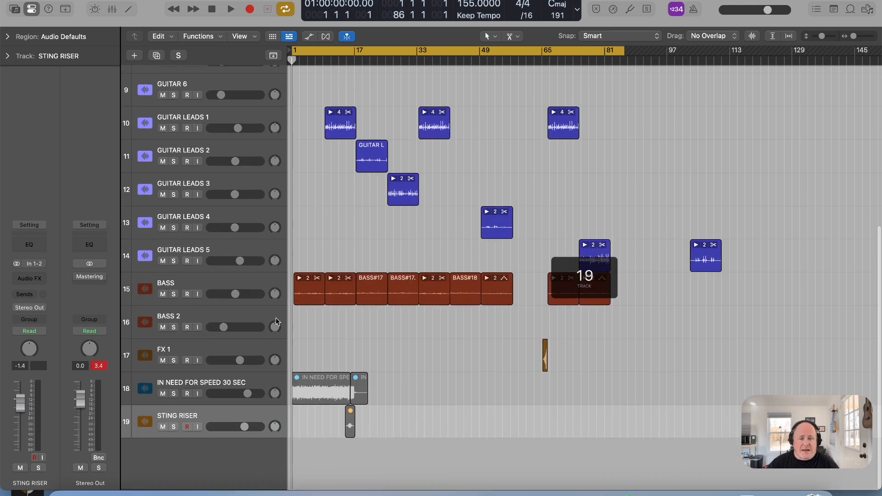
{"action": "scroll", "coordinate": [394, 198], "scroll_direction": "up", "scroll_amount": 5}
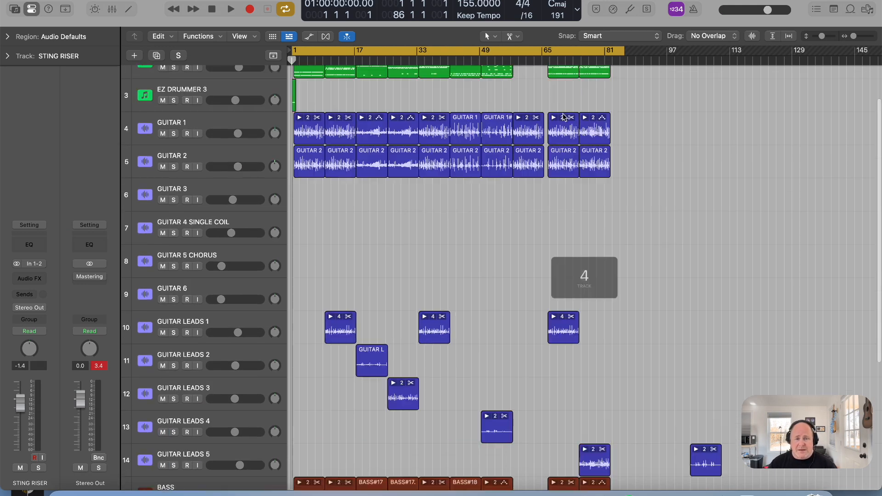
{"action": "left_click", "coordinate": [547, 57]}
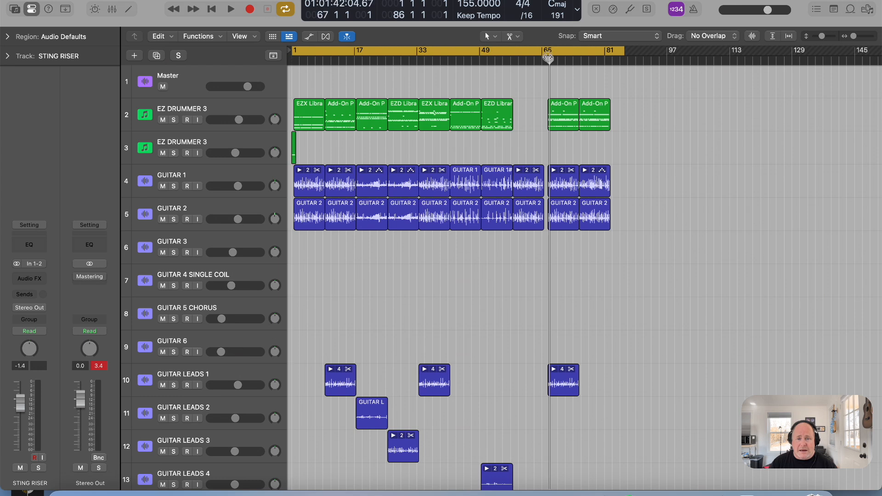
{"action": "left_click_drag", "start_coordinate": [549, 58], "coordinate": [547, 57]}
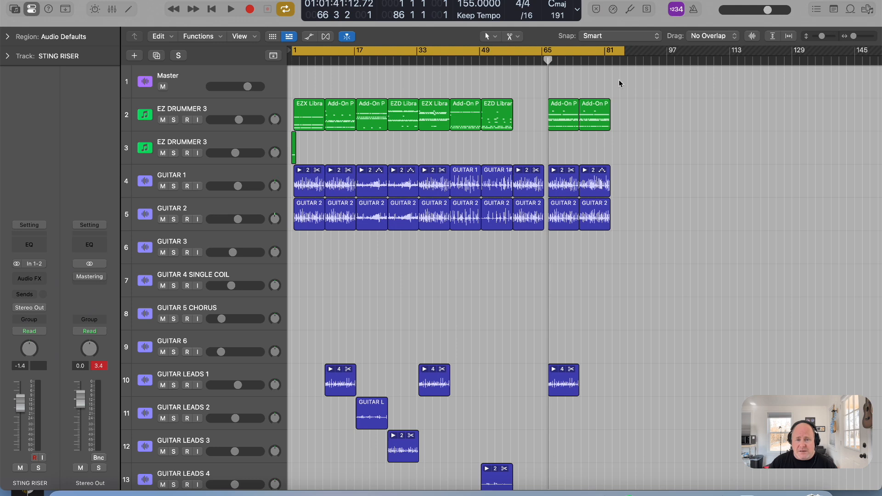
{"action": "key", "text": "a"}
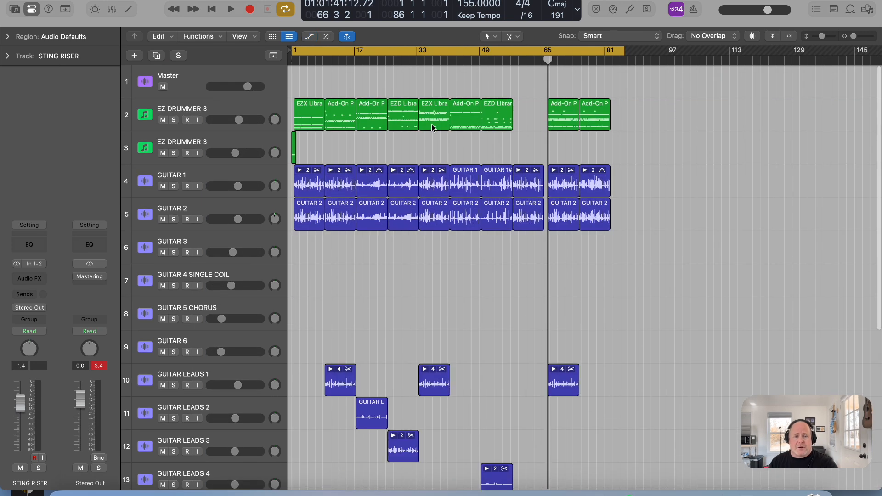
Step: Select and unmute both regions on the IN NEED FOR SPEED 30 SEC track
{"action": "scroll", "coordinate": [434, 126], "scroll_direction": "down", "scroll_amount": 10}
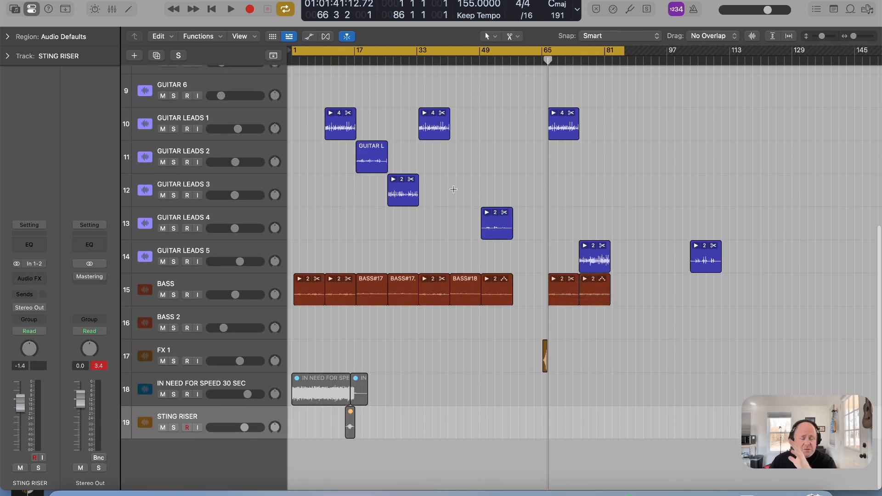
{"action": "scroll", "coordinate": [479, 379], "scroll_direction": "up", "scroll_amount": 1}
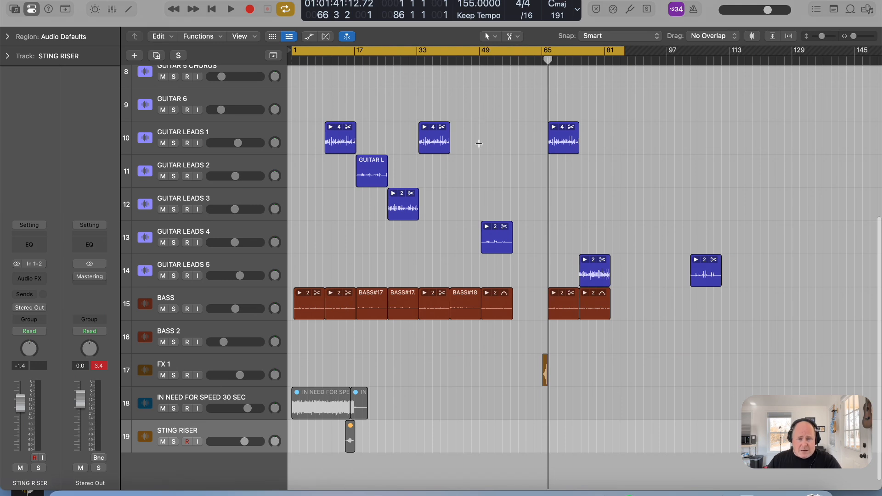
{"action": "left_click", "coordinate": [331, 395]}
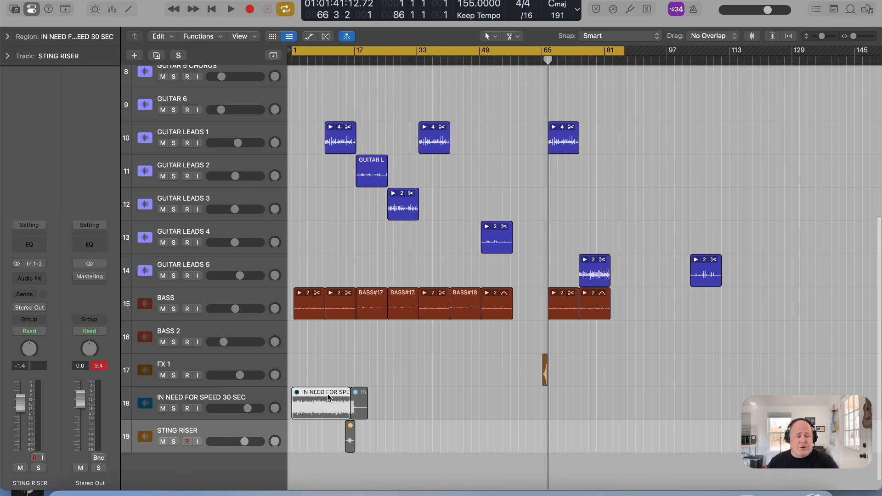
{"action": "left_click", "coordinate": [361, 394]}
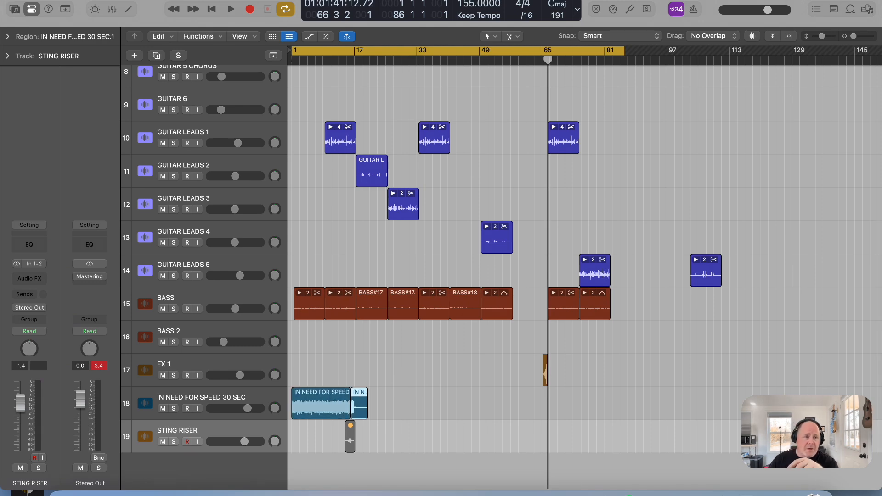
Step: Show the desktop, open the IN NEED FOR SPEED folder, and move its window so the whole toolbar is accessible
{"action": "key", "text": "F11"}
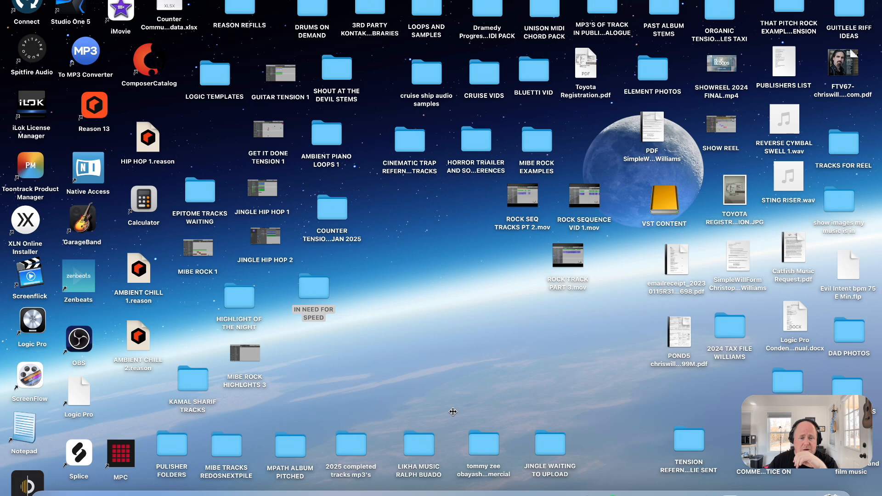
{"action": "double_click", "coordinate": [305, 295]}
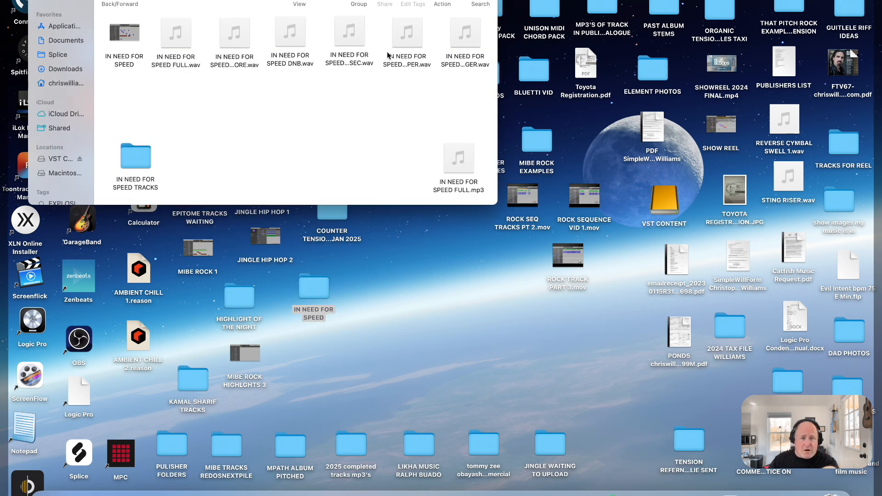
{"action": "left_click", "coordinate": [132, 158]}
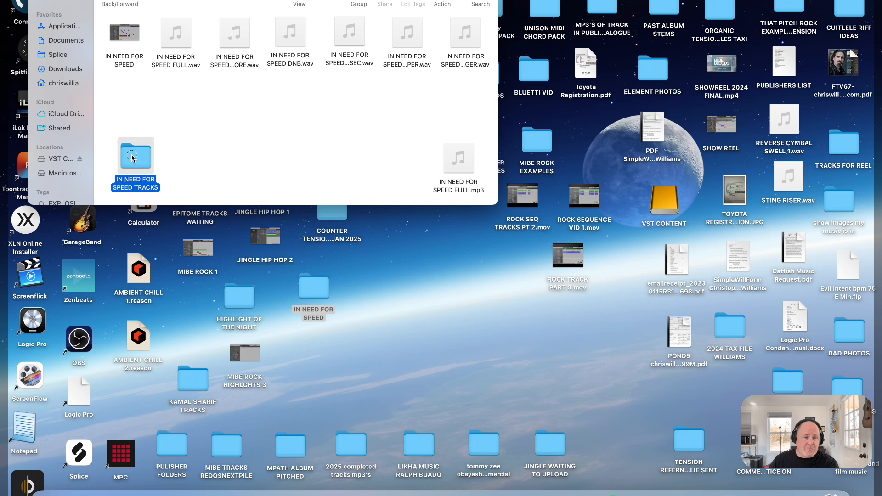
{"action": "double_click", "coordinate": [132, 158]}
{"action": "left_click", "coordinate": [112, 1]}
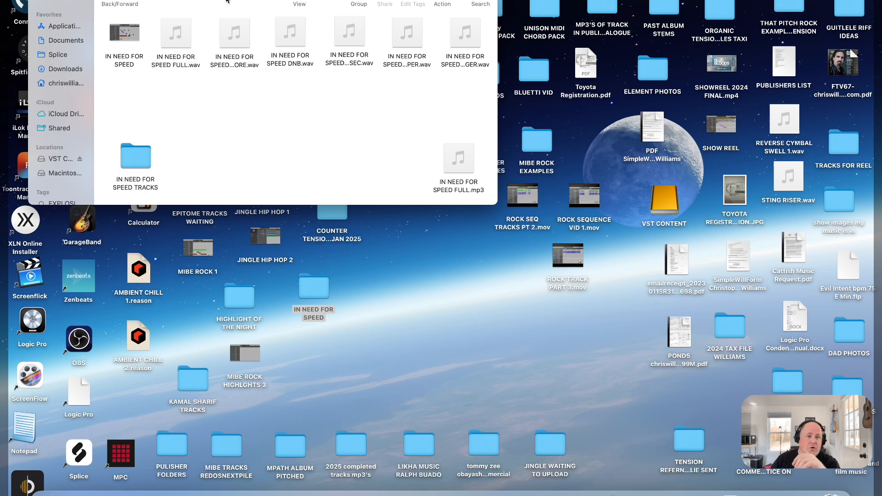
{"action": "left_click_drag", "start_coordinate": [227, 1], "coordinate": [246, 37]}
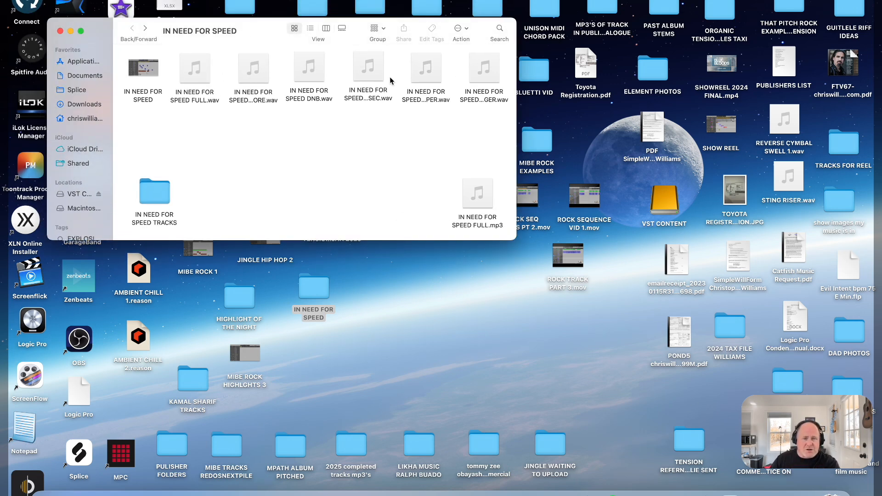
Step: Preview the 30-second WAV version in the IN NEED FOR SPEED folder, and stop it after listening
{"action": "mouse_move", "coordinate": [382, 68]}
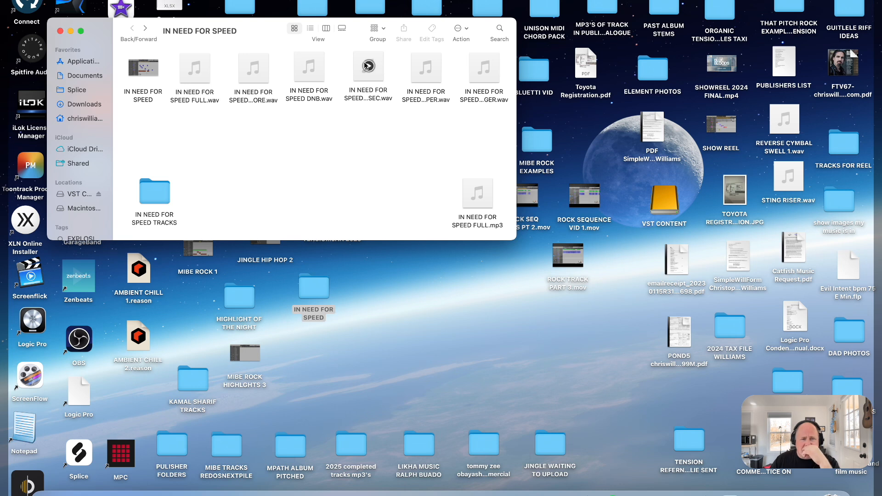
{"action": "left_click", "coordinate": [368, 66]}
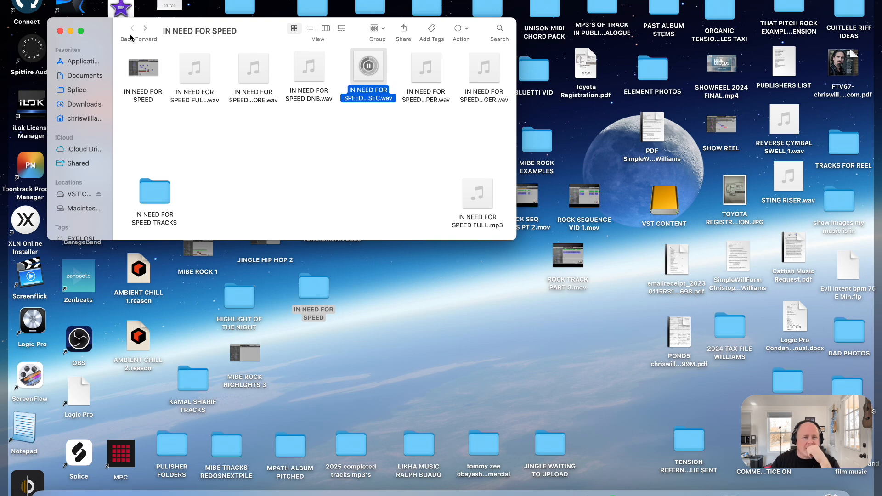
{"action": "left_click", "coordinate": [340, 180]}
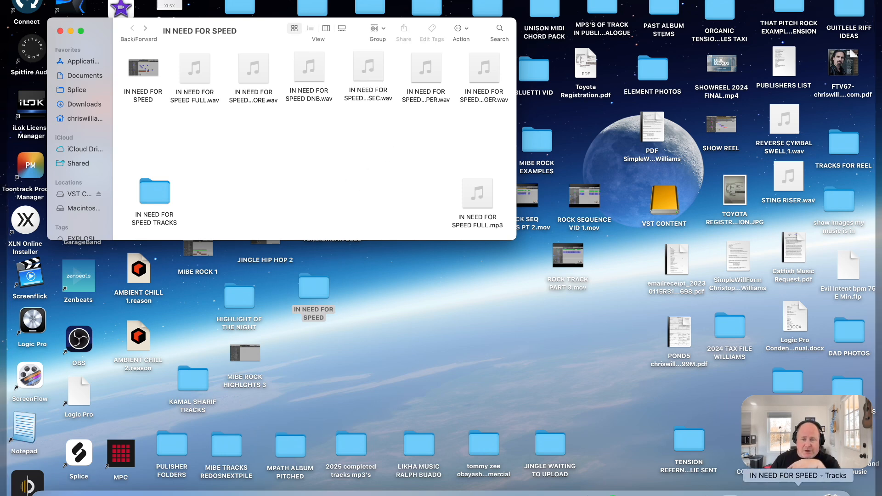
Step: Check the Logic Pro project briefly, return to the folder, and preview the WAV file whose name ends in PER
{"action": "left_click", "coordinate": [807, 488]}
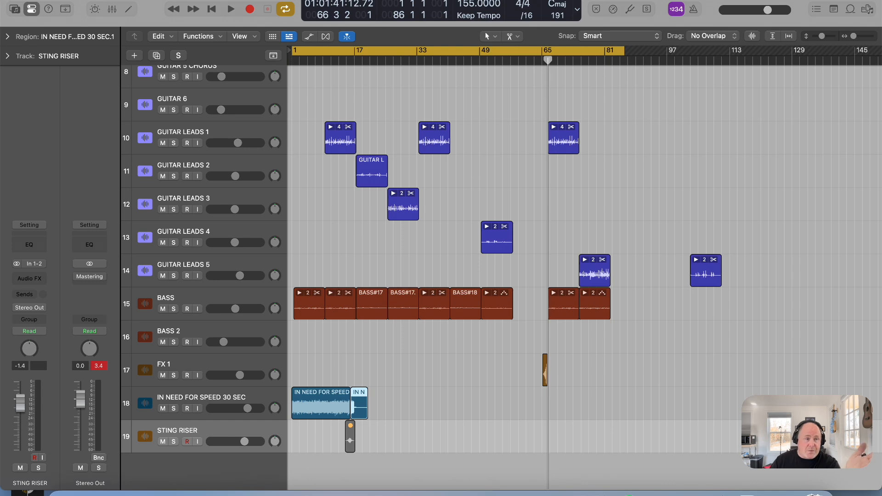
{"action": "key", "text": "super+m"}
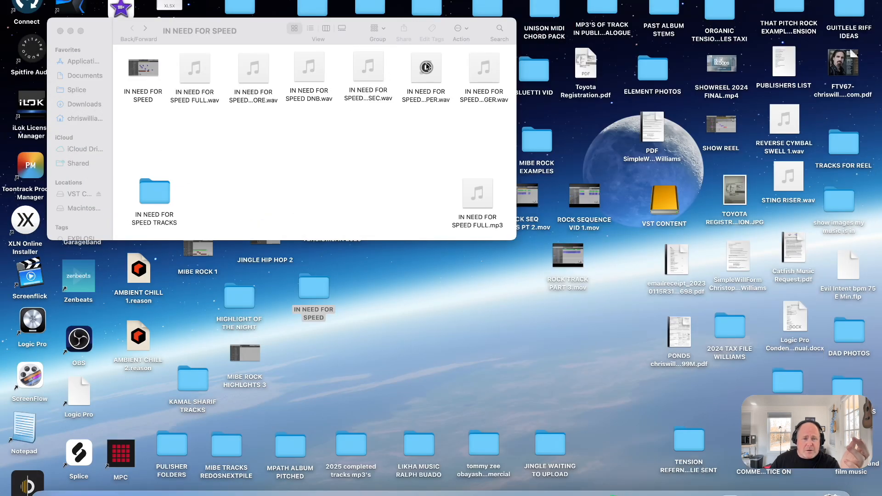
{"action": "left_click", "coordinate": [427, 67]}
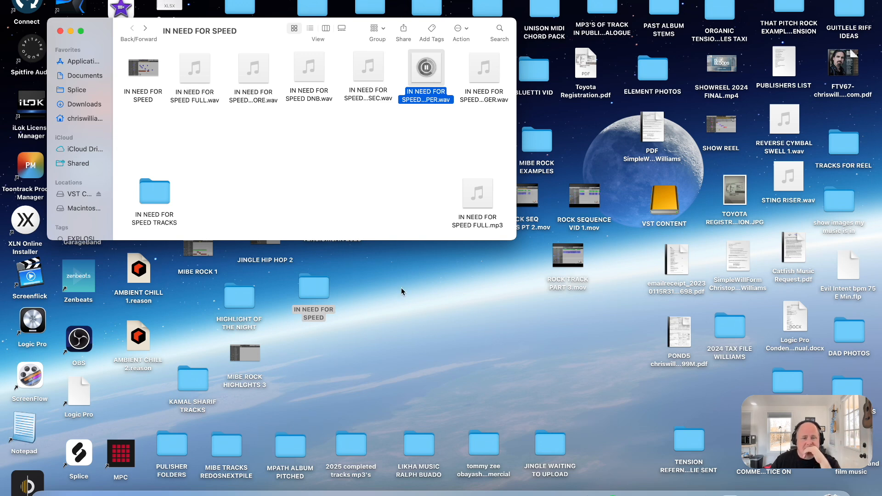
{"action": "left_click", "coordinate": [403, 393]}
{"action": "left_click", "coordinate": [406, 349]}
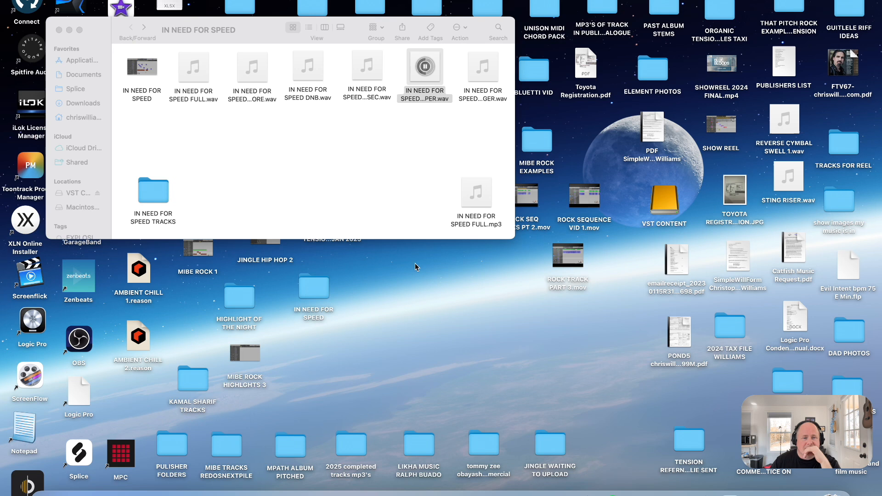
{"action": "left_click", "coordinate": [423, 130]}
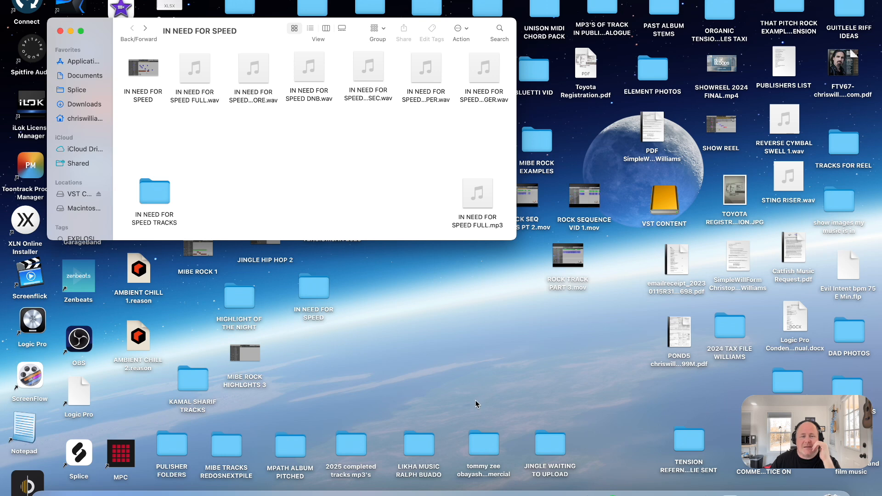
Step: Close the IN NEED FOR SPEED folder window and switch back to the Logic Pro project
{"action": "left_click", "coordinate": [60, 31]}
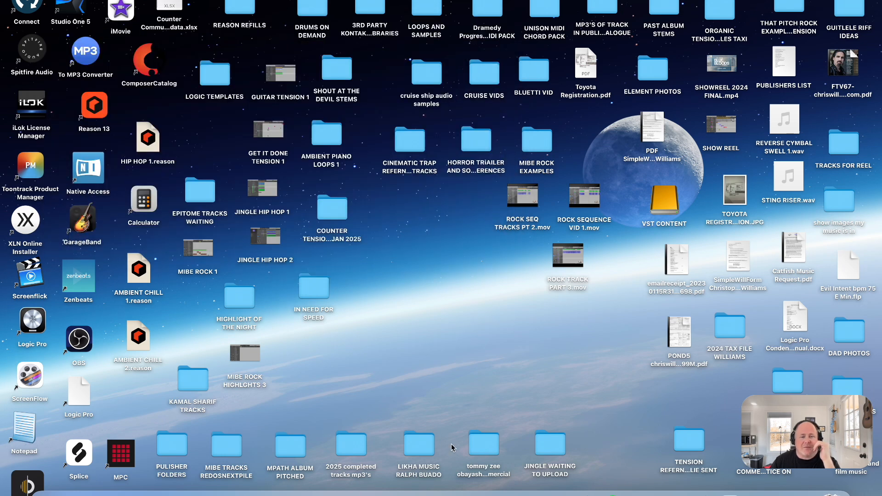
{"action": "left_click", "coordinate": [453, 416]}
{"action": "left_click", "coordinate": [798, 495]}
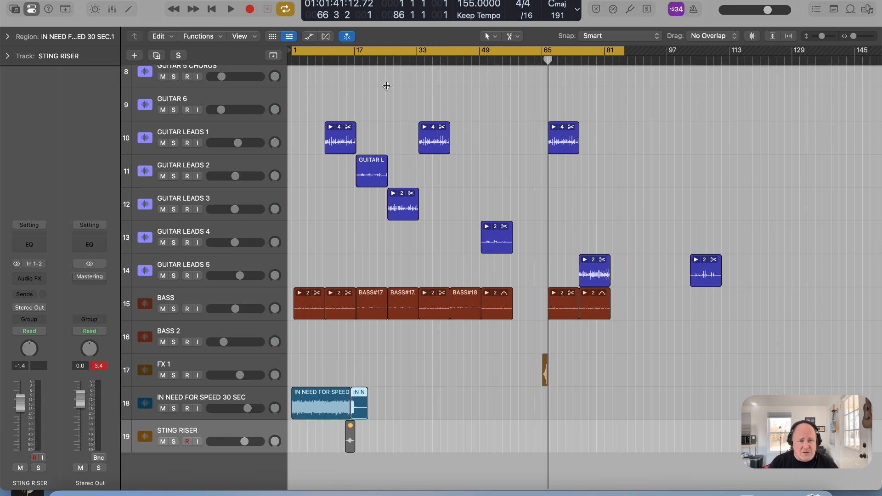
Step: Solo the IN NEED FOR SPEED 30 SEC and STING RISER tracks after viewing their regions around bars 14 to 20
{"action": "left_click_drag", "start_coordinate": [854, 37], "coordinate": [859, 37]}
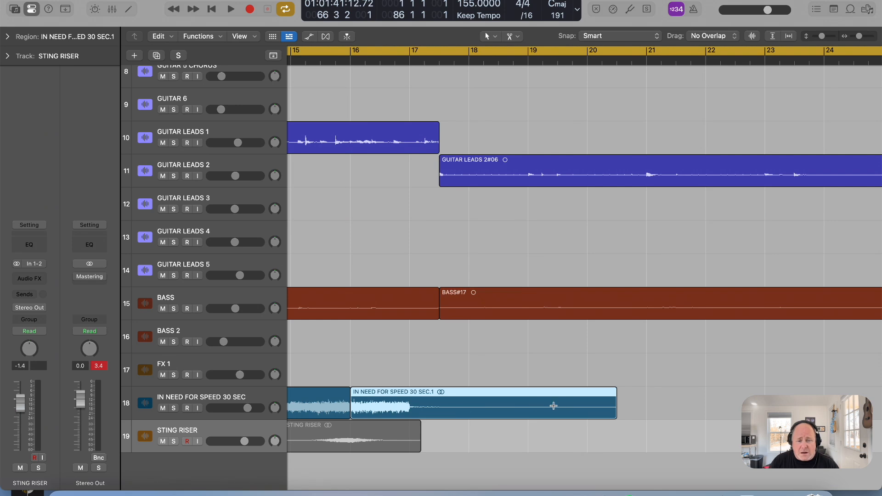
{"action": "scroll", "coordinate": [344, 443], "scroll_direction": "left", "scroll_amount": 1}
{"action": "scroll", "coordinate": [344, 444], "scroll_direction": "left", "scroll_amount": 5}
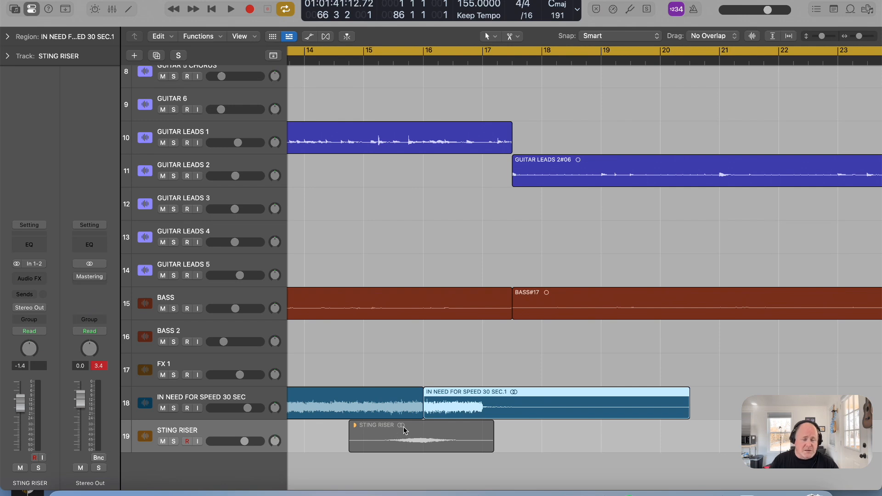
{"action": "scroll", "coordinate": [404, 428], "scroll_direction": "left", "scroll_amount": 1}
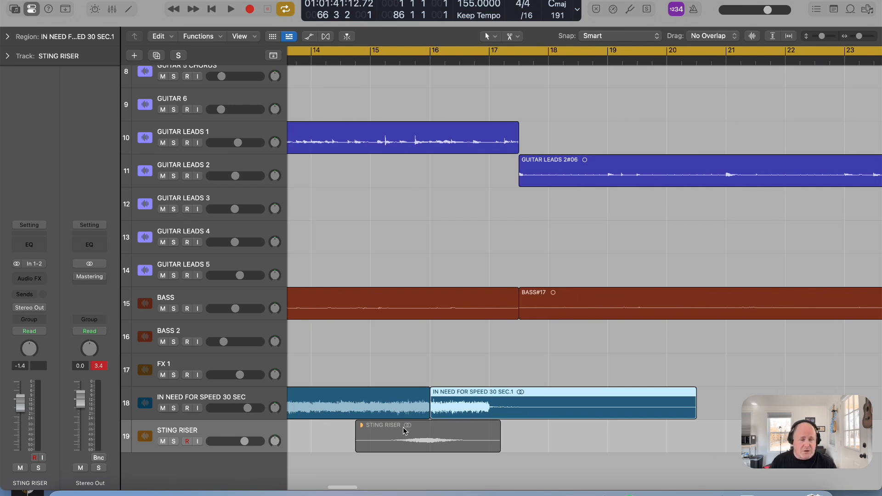
{"action": "left_click", "coordinate": [173, 408]}
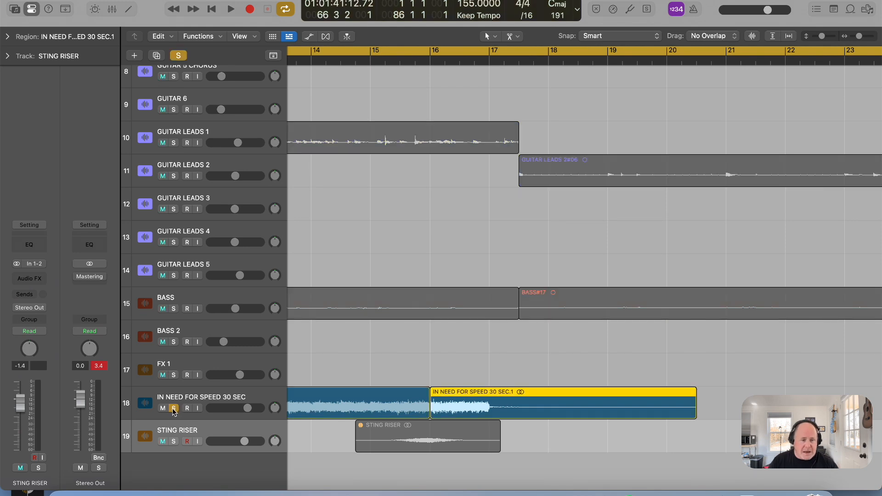
{"action": "left_click", "coordinate": [174, 441]}
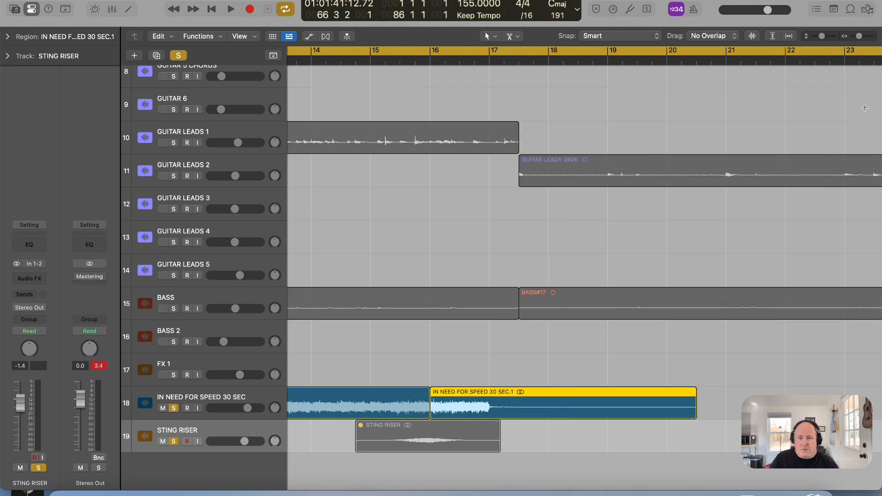
Step: Select and unmute the region on the STING RISER track near bar 15
{"action": "scroll", "coordinate": [865, 82], "scroll_direction": "right", "scroll_amount": 3}
{"action": "left_click_drag", "start_coordinate": [858, 37], "coordinate": [855, 36]}
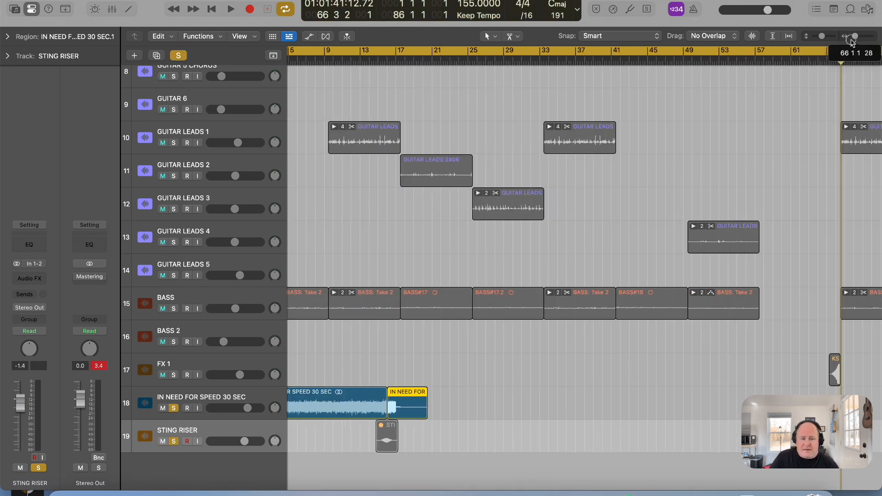
{"action": "left_click", "coordinate": [389, 441]}
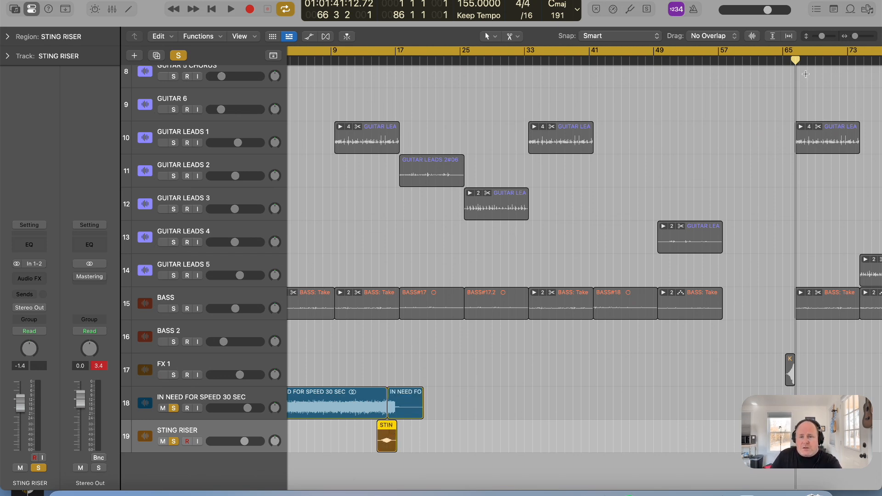
Step: Shorten the cycle range so it ends at bar 20, beat 3, where the second 30 SEC region ends
{"action": "scroll", "coordinate": [658, 124], "scroll_direction": "right", "scroll_amount": 6}
{"action": "left_click_drag", "start_coordinate": [859, 55], "coordinate": [331, 99]}
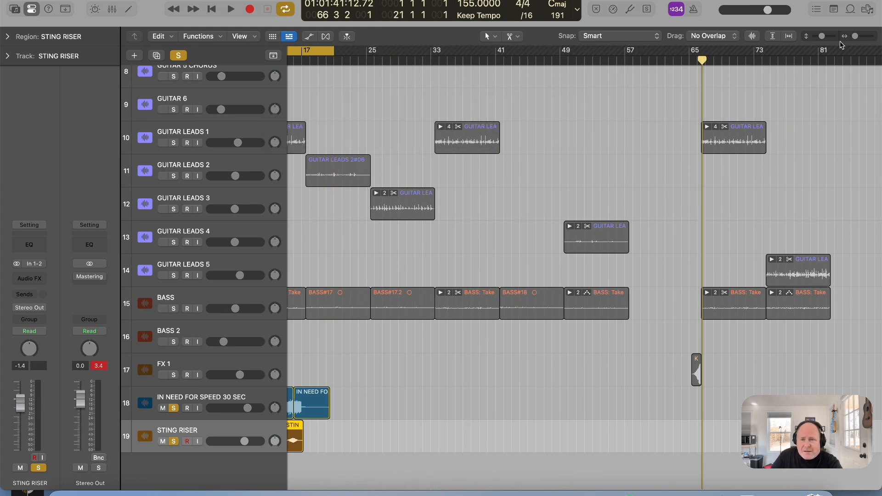
{"action": "left_click", "coordinate": [867, 36]}
{"action": "scroll", "coordinate": [627, 174], "scroll_direction": "left", "scroll_amount": 10}
{"action": "scroll", "coordinate": [627, 174], "scroll_direction": "left", "scroll_amount": 2}
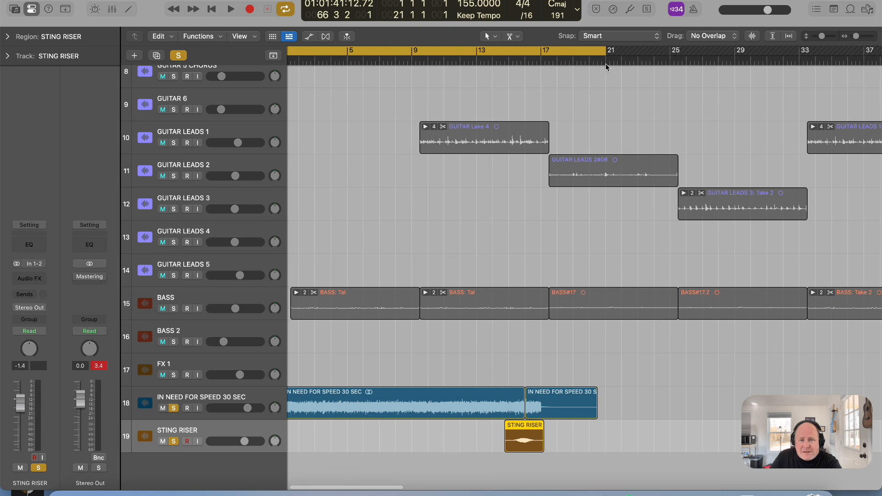
{"action": "left_click_drag", "start_coordinate": [606, 53], "coordinate": [597, 54]}
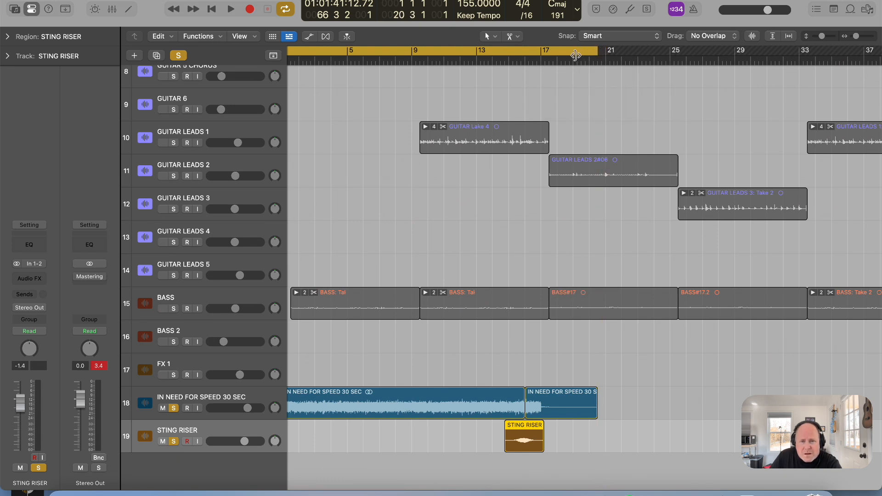
Step: Move the start of the cycle range to bar 14, beat 4, where the STING RISER region begins
{"action": "scroll", "coordinate": [304, 52], "scroll_direction": "left", "scroll_amount": 2}
{"action": "left_click_drag", "start_coordinate": [290, 51], "coordinate": [365, 63]}
{"action": "left_click_drag", "start_coordinate": [291, 51], "coordinate": [339, 57]}
{"action": "left_click", "coordinate": [296, 80]}
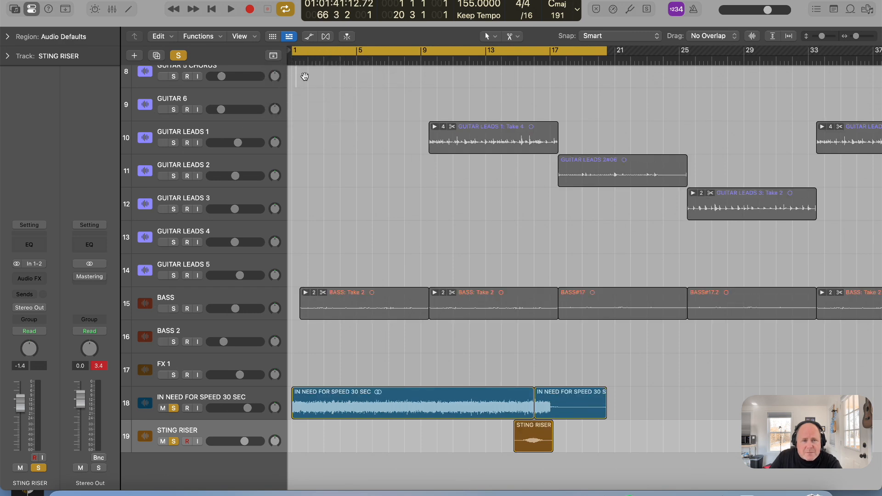
{"action": "left_click_drag", "start_coordinate": [294, 51], "coordinate": [514, 51]}
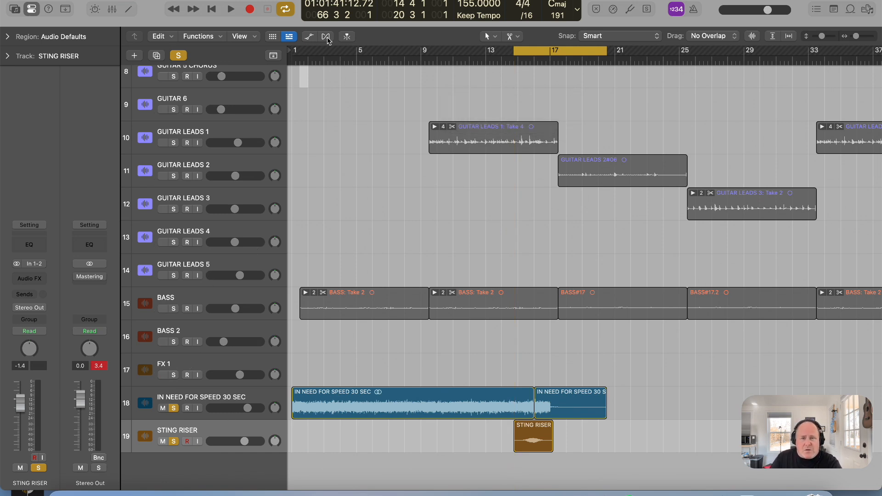
Step: Play the soloed 30 SEC and STING RISER tracks from the cycle start at bar 14, beat 4, and stop playback
{"action": "left_click", "coordinate": [229, 9]}
{"action": "left_click", "coordinate": [229, 10]}
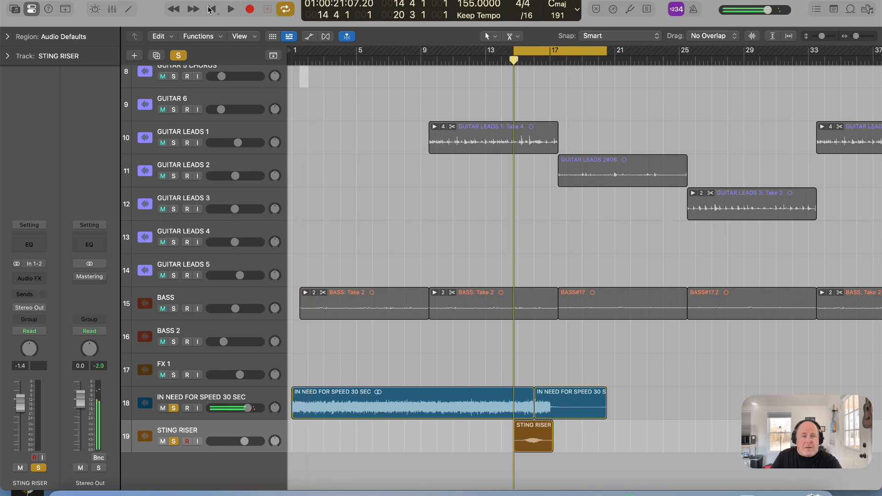
{"action": "left_click", "coordinate": [228, 10]}
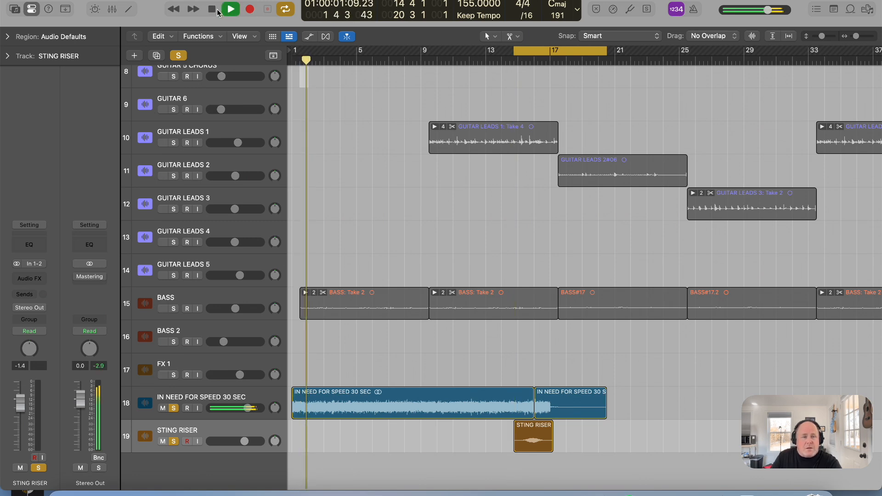
{"action": "left_click_drag", "start_coordinate": [316, 76], "coordinate": [277, 77]}
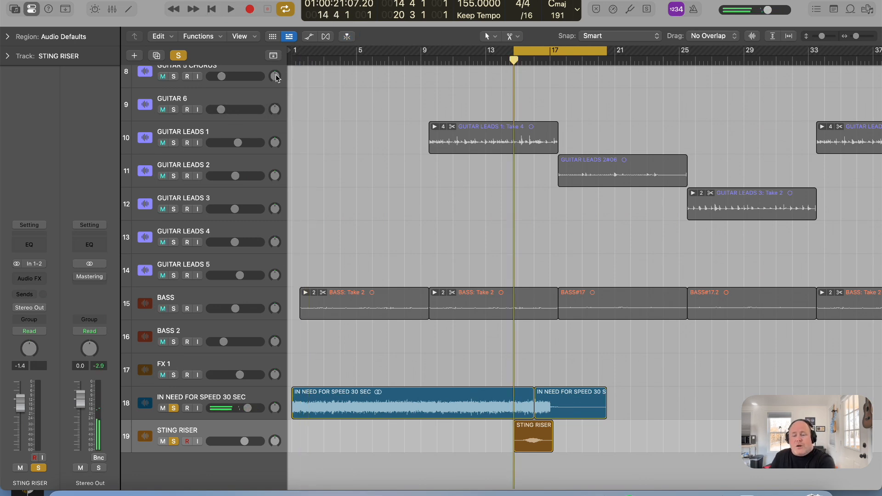
{"action": "left_click", "coordinate": [230, 10]}
{"action": "left_click", "coordinate": [213, 11]}
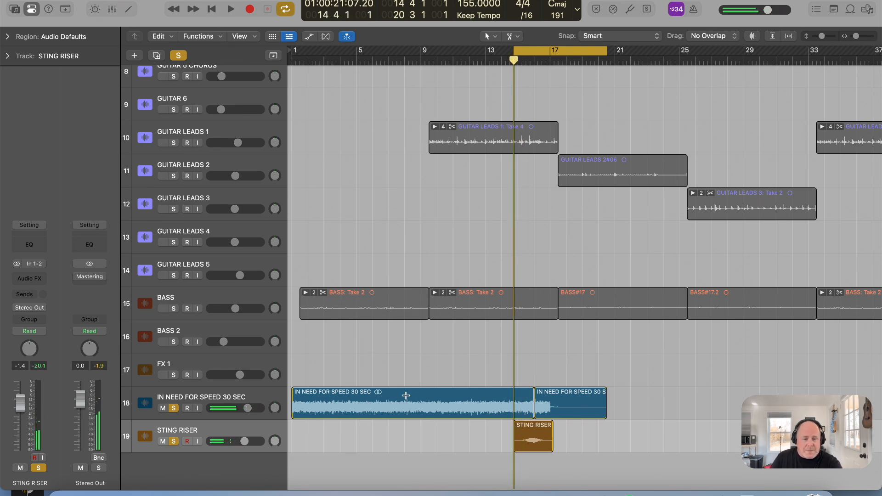
Step: Mute the first region on the 30 SEC track, play the cycled ending from bar 14, beat 4, and stop playback
{"action": "left_click", "coordinate": [406, 396]}
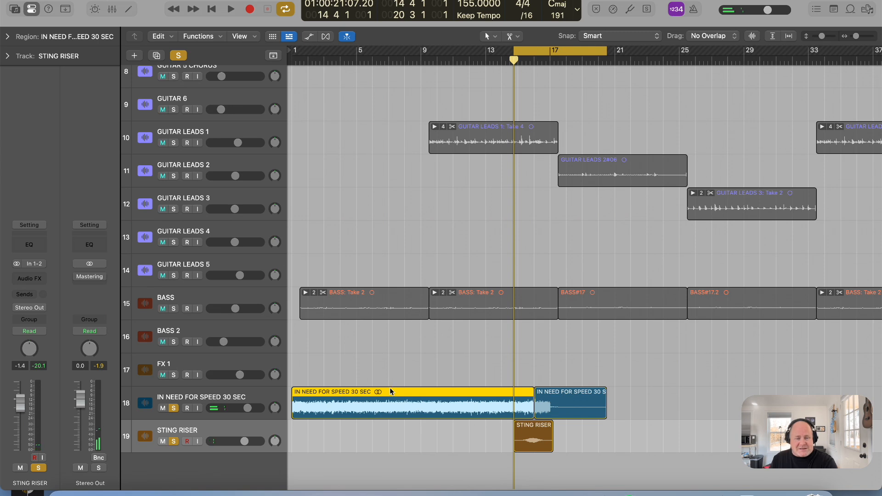
{"action": "key", "text": "ctrl+m"}
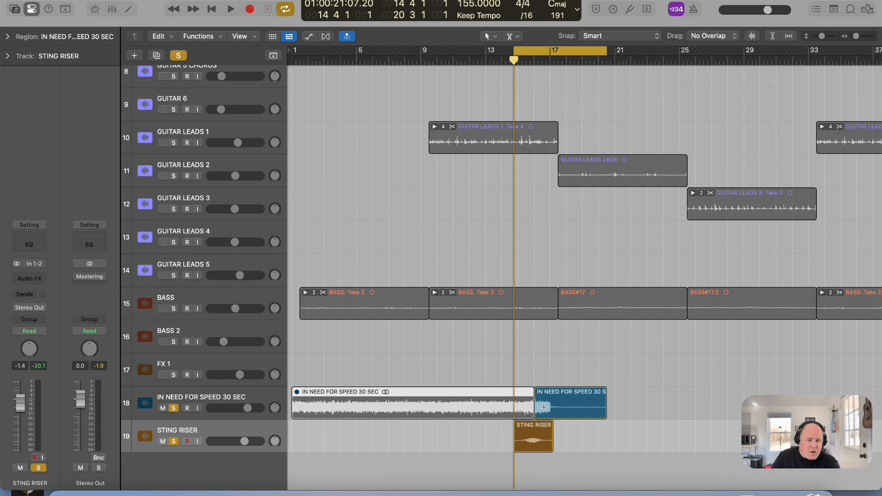
{"action": "left_click", "coordinate": [230, 10]}
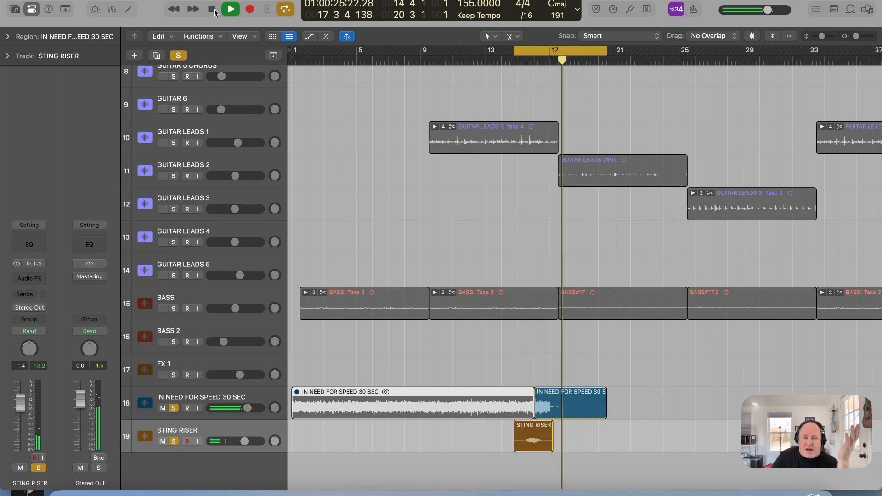
{"action": "left_click", "coordinate": [213, 10]}
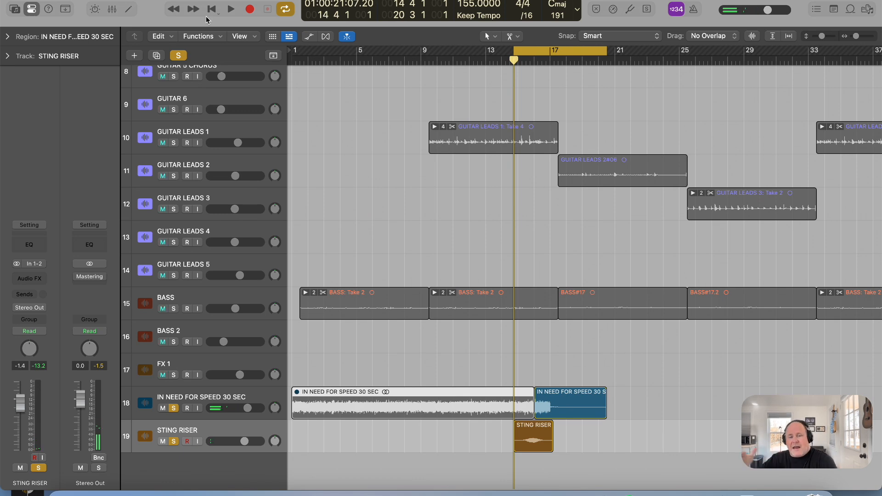
Step: Clear all track solos and mute the second 30 SEC region and the STING RISER region
{"action": "left_click", "coordinate": [183, 56]}
{"action": "left_click", "coordinate": [578, 397]}
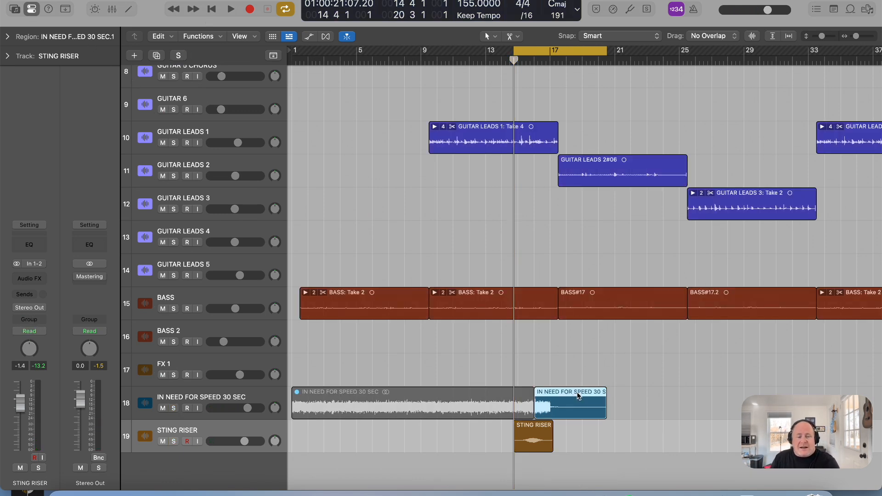
{"action": "key", "text": "ctrl+m"}
{"action": "left_click", "coordinate": [549, 430]}
{"action": "key", "text": "ctrl+m"}
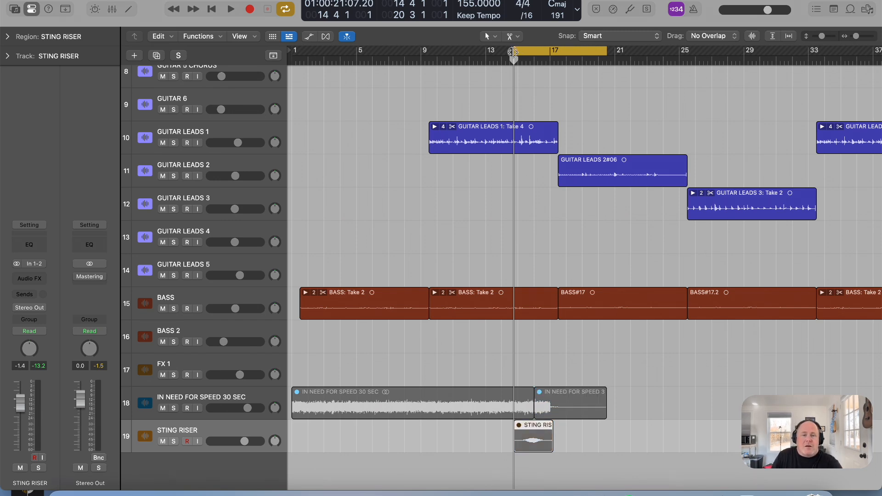
Step: Set the cycle range from bar 1 to bar 86, showing track automation to find the Master fade-out's end and hiding it again
{"action": "left_click_drag", "start_coordinate": [515, 52], "coordinate": [140, 54]}
{"action": "scroll", "coordinate": [854, 144], "scroll_direction": "right", "scroll_amount": 8}
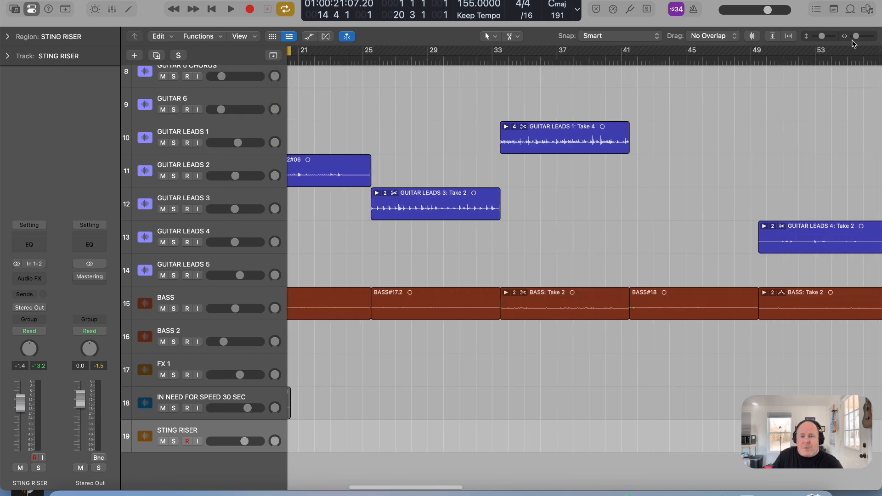
{"action": "key", "text": "a"}
{"action": "scroll", "coordinate": [873, 101], "scroll_direction": "up", "scroll_amount": 3}
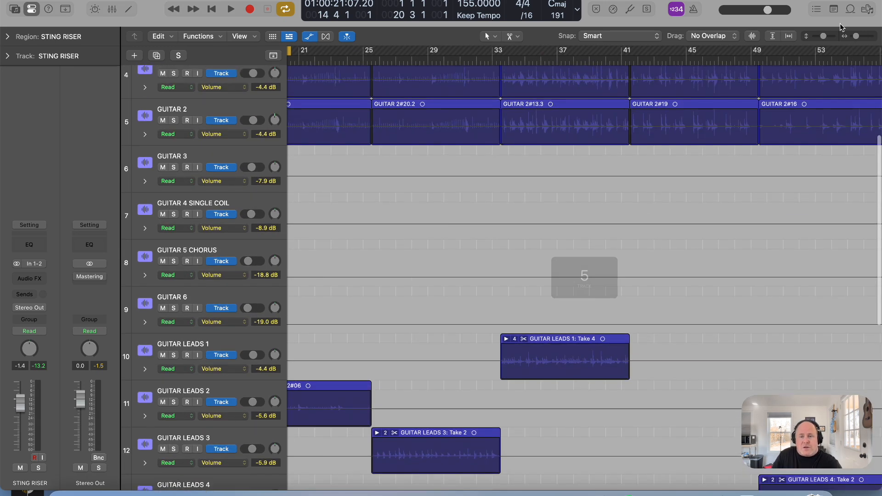
{"action": "left_click_drag", "start_coordinate": [859, 37], "coordinate": [854, 37]}
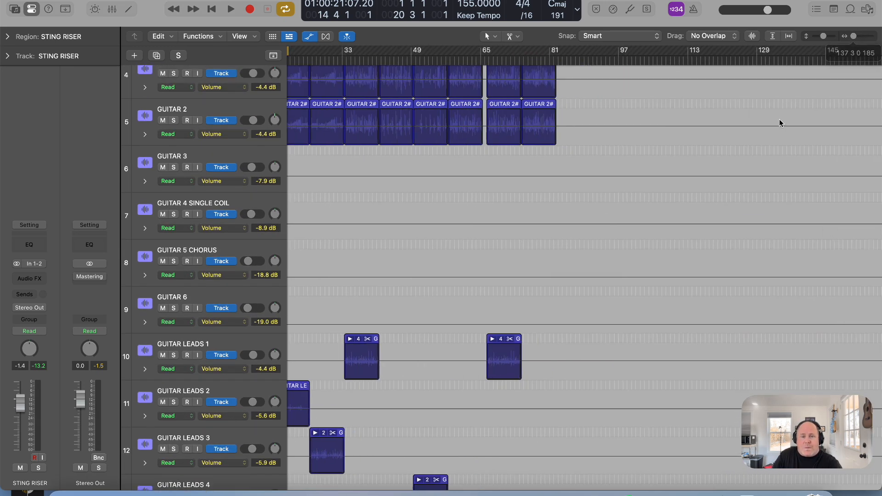
{"action": "scroll", "coordinate": [735, 120], "scroll_direction": "up", "scroll_amount": 5}
{"action": "scroll", "coordinate": [303, 56], "scroll_direction": "left", "scroll_amount": 3}
{"action": "scroll", "coordinate": [303, 55], "scroll_direction": "left", "scroll_amount": 1}
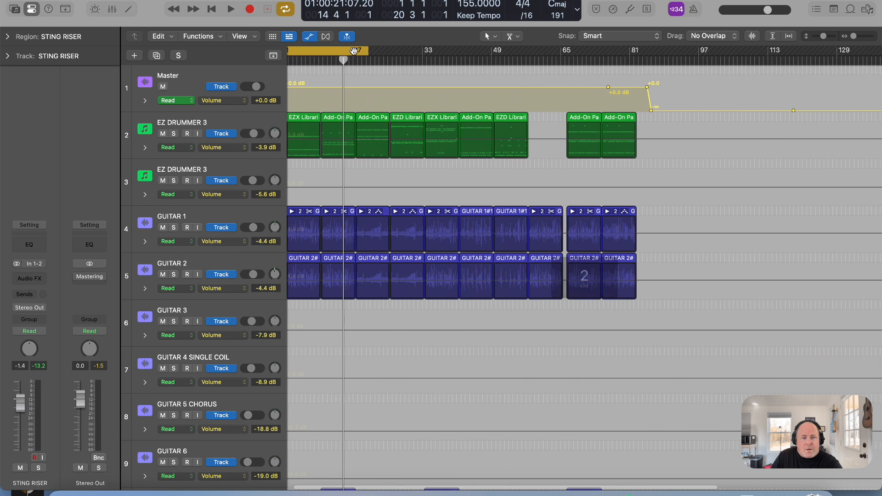
{"action": "left_click_drag", "start_coordinate": [368, 53], "coordinate": [652, 58]}
{"action": "key", "text": "a"}
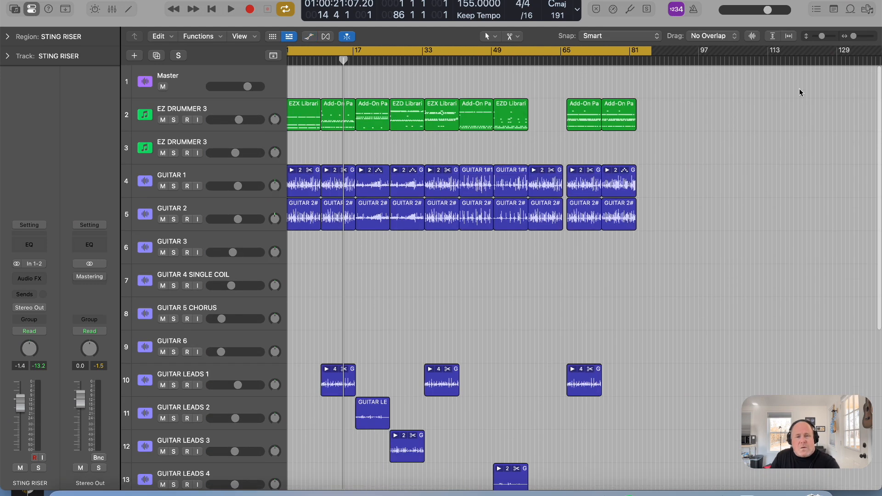
Step: Look over the full arrangement from the Master track to STING RISER, and hide Logic Pro to show the desktop
{"action": "scroll", "coordinate": [555, 67], "scroll_direction": "left", "scroll_amount": 2}
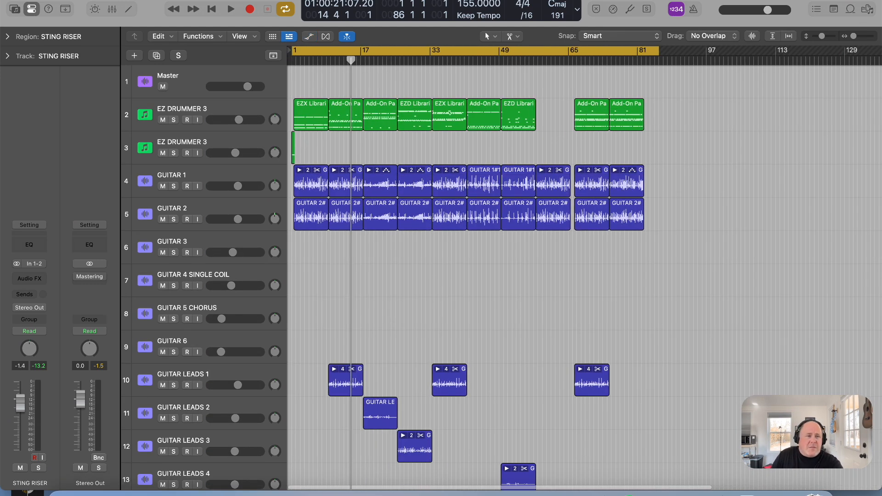
{"action": "left_click", "coordinate": [71, 0]}
{"action": "left_click", "coordinate": [92, 64]}
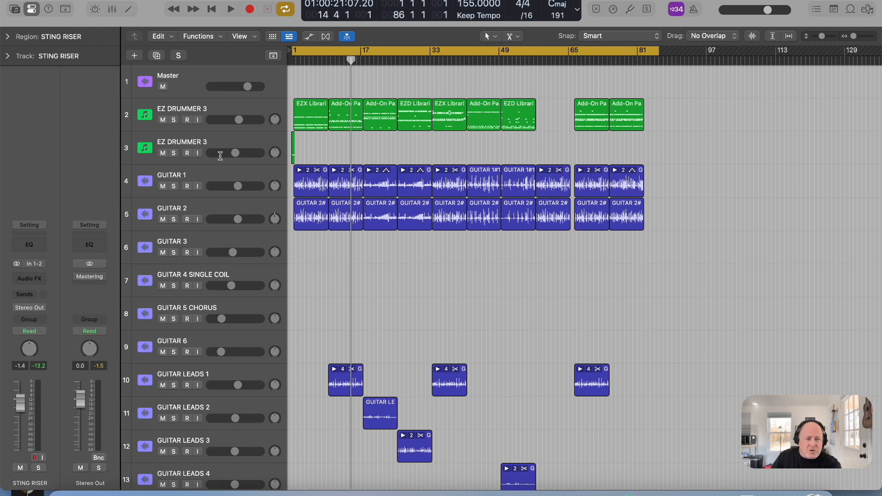
{"action": "scroll", "coordinate": [340, 421], "scroll_direction": "down", "scroll_amount": 5}
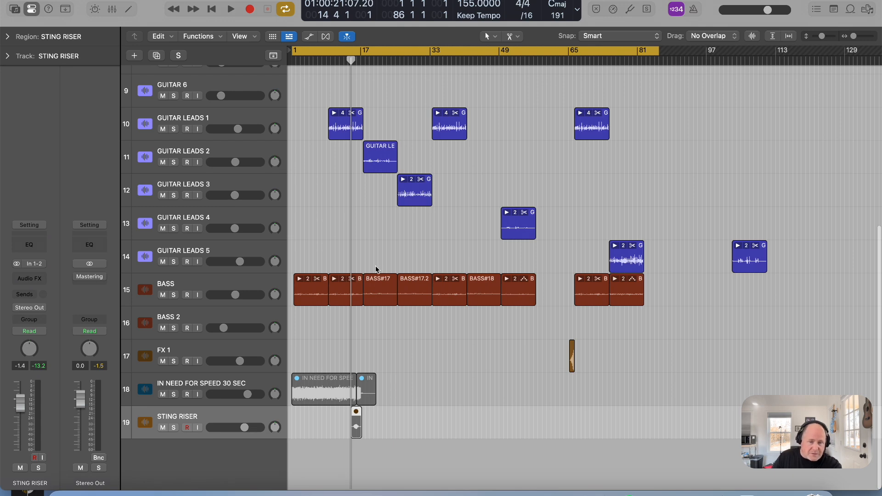
{"action": "scroll", "coordinate": [492, 307], "scroll_direction": "up", "scroll_amount": 5}
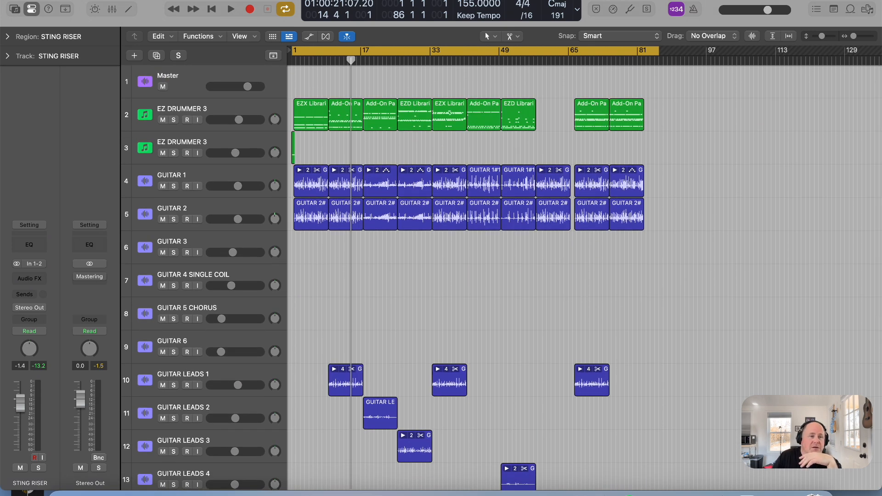
{"action": "key", "text": "super+h"}
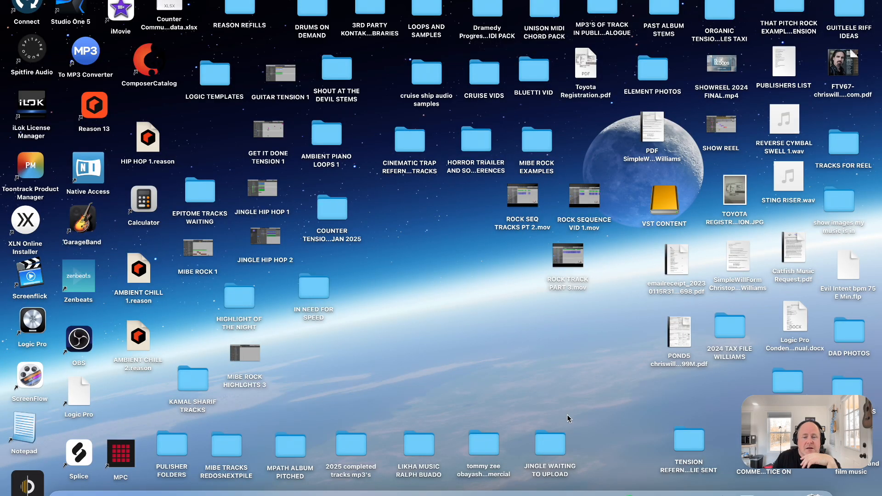